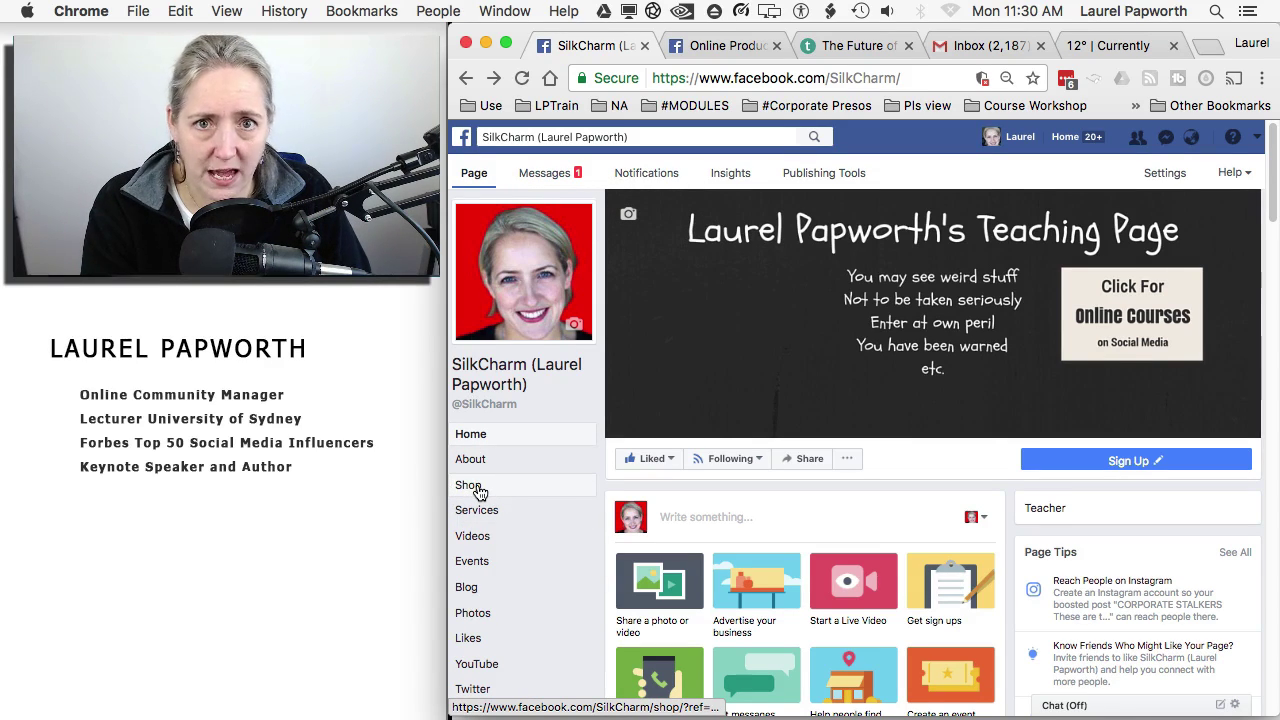
Dismiss the shop setup prompt and open the Page's Settings in a second browser tab
click(479, 492)
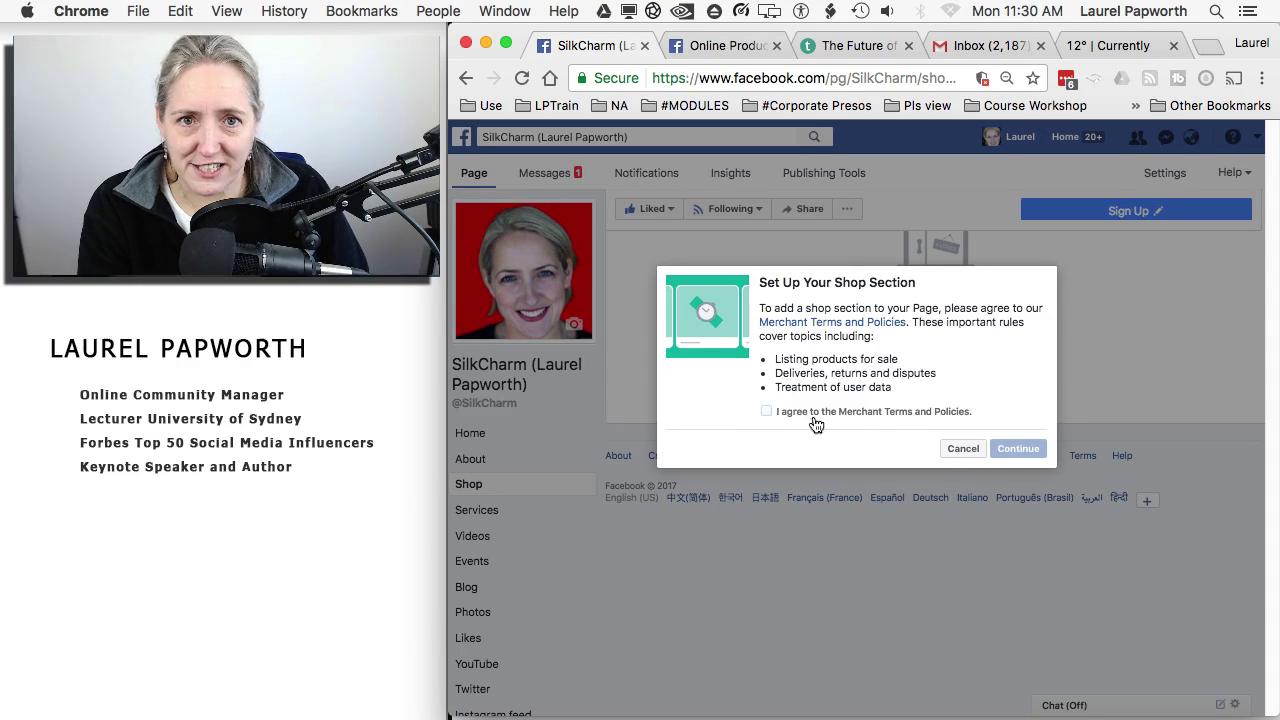
click(962, 449)
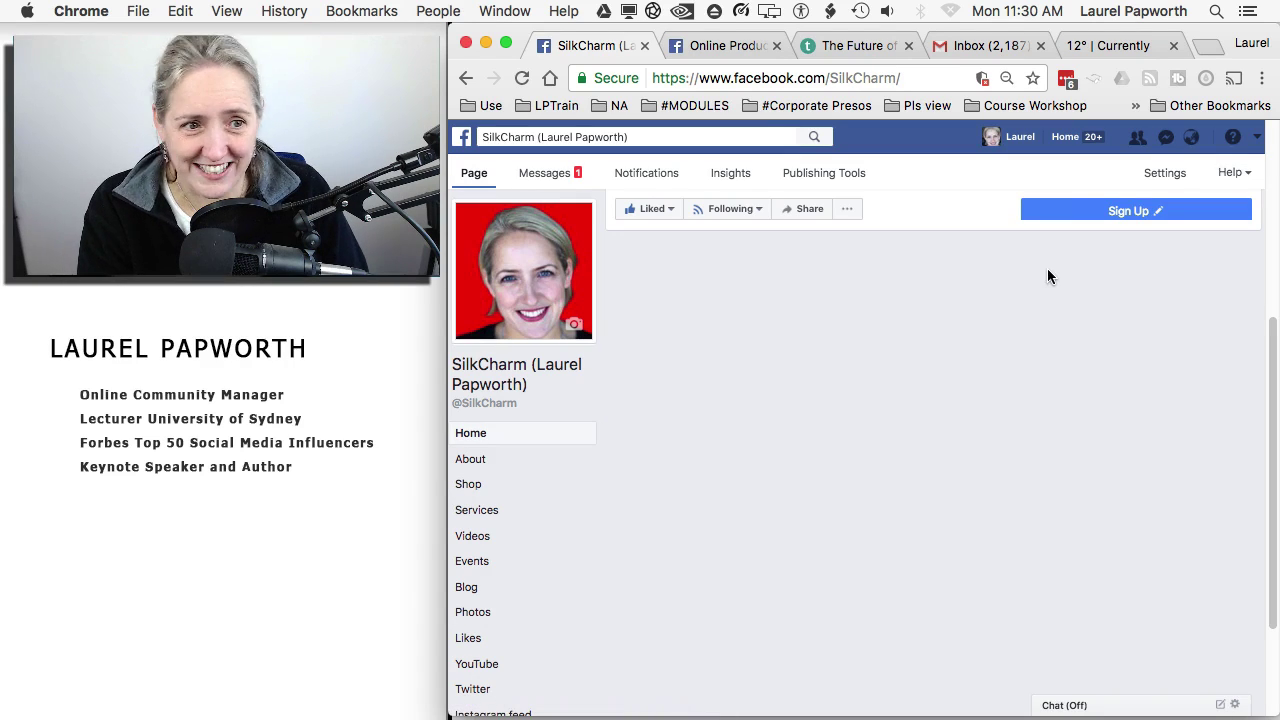
right_click(1160, 172)
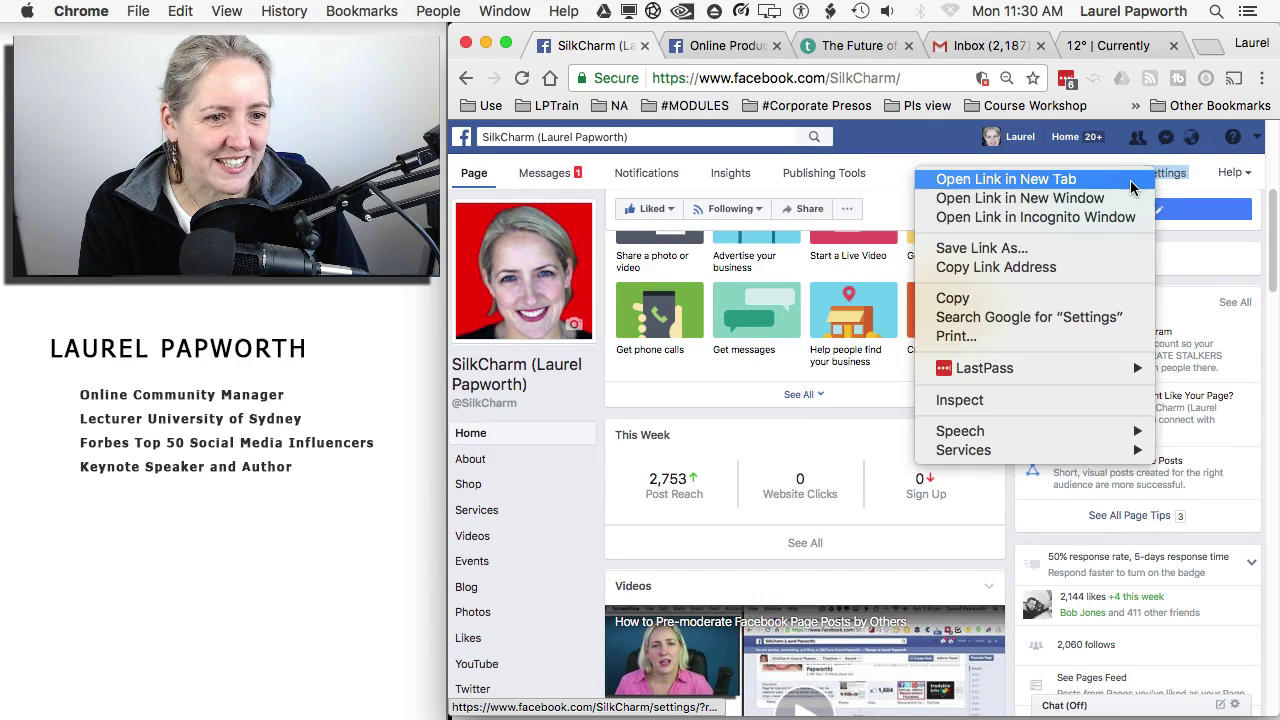
click(795, 108)
click(695, 45)
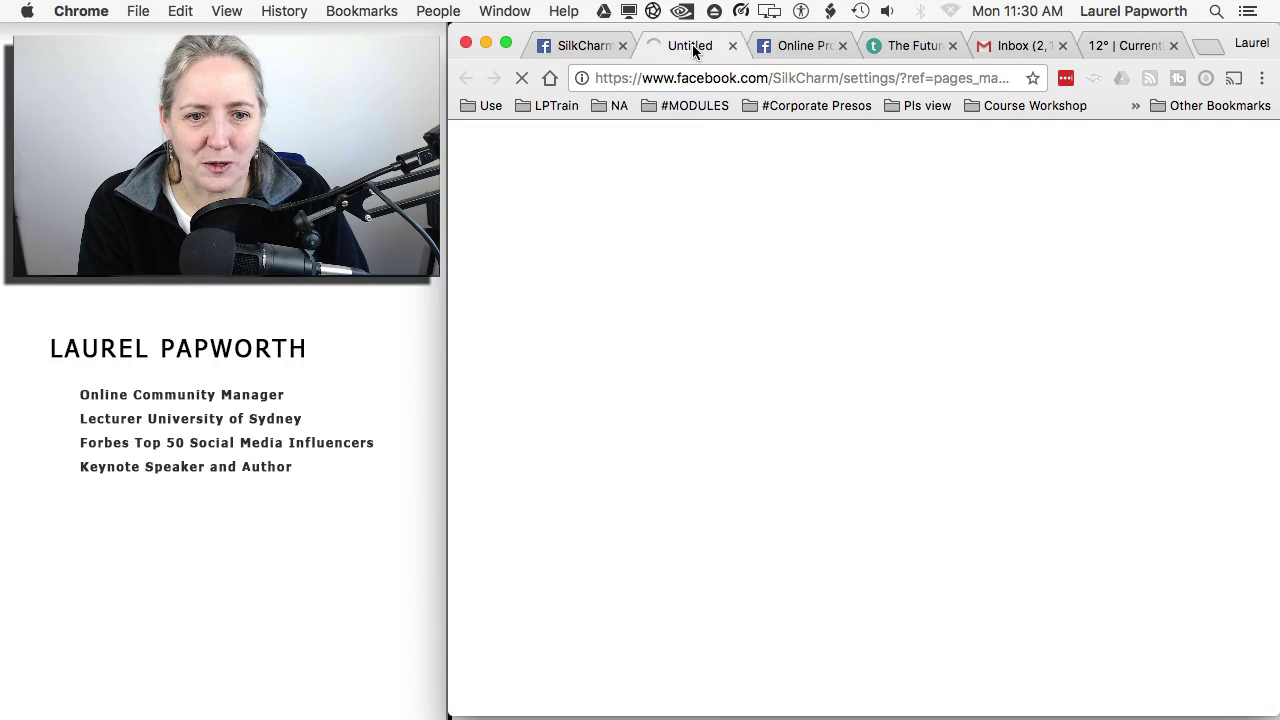
Open the Edit Page settings and review the Page's list of tabs
click(548, 58)
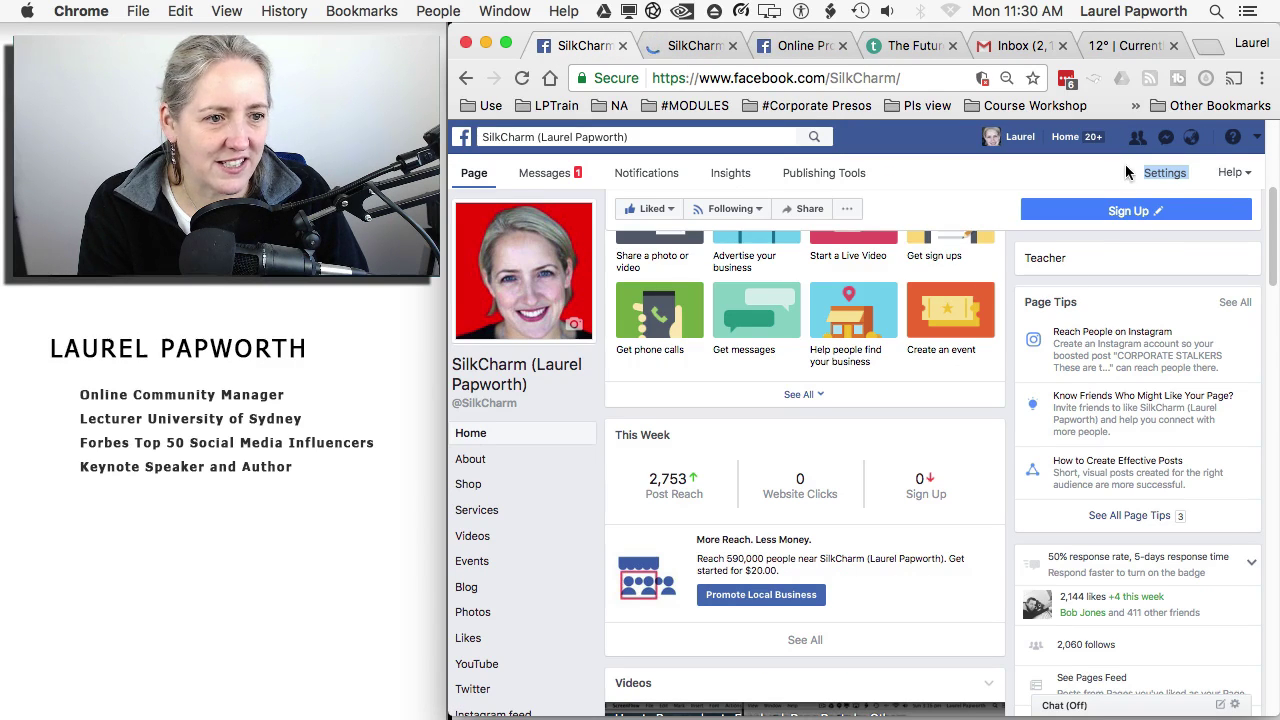
click(693, 48)
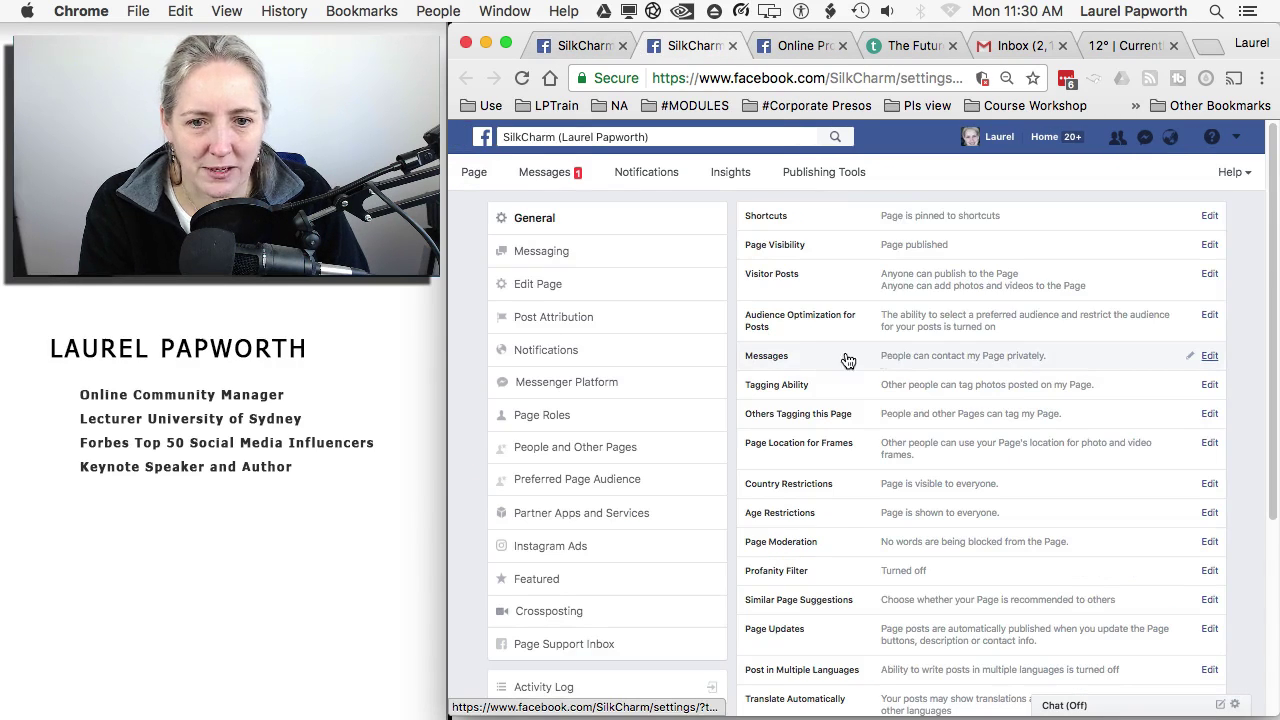
click(548, 285)
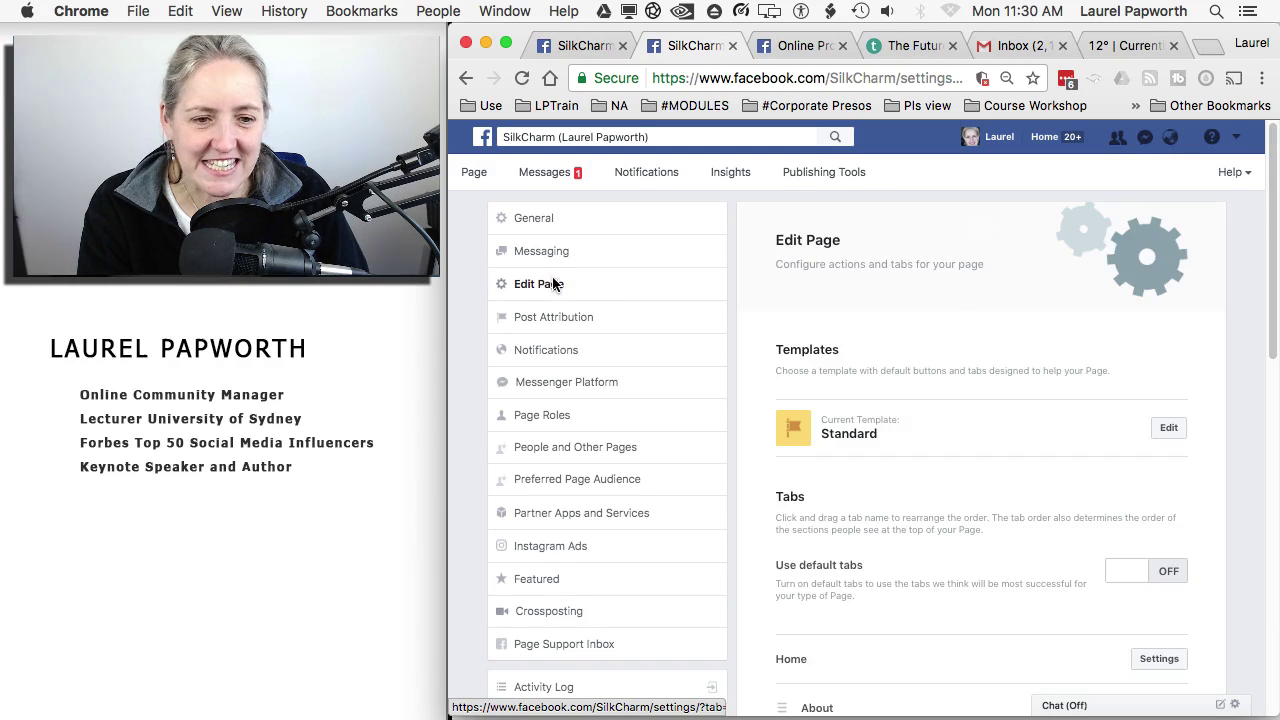
scroll(924, 560, down, 5)
scroll(926, 550, down, 2)
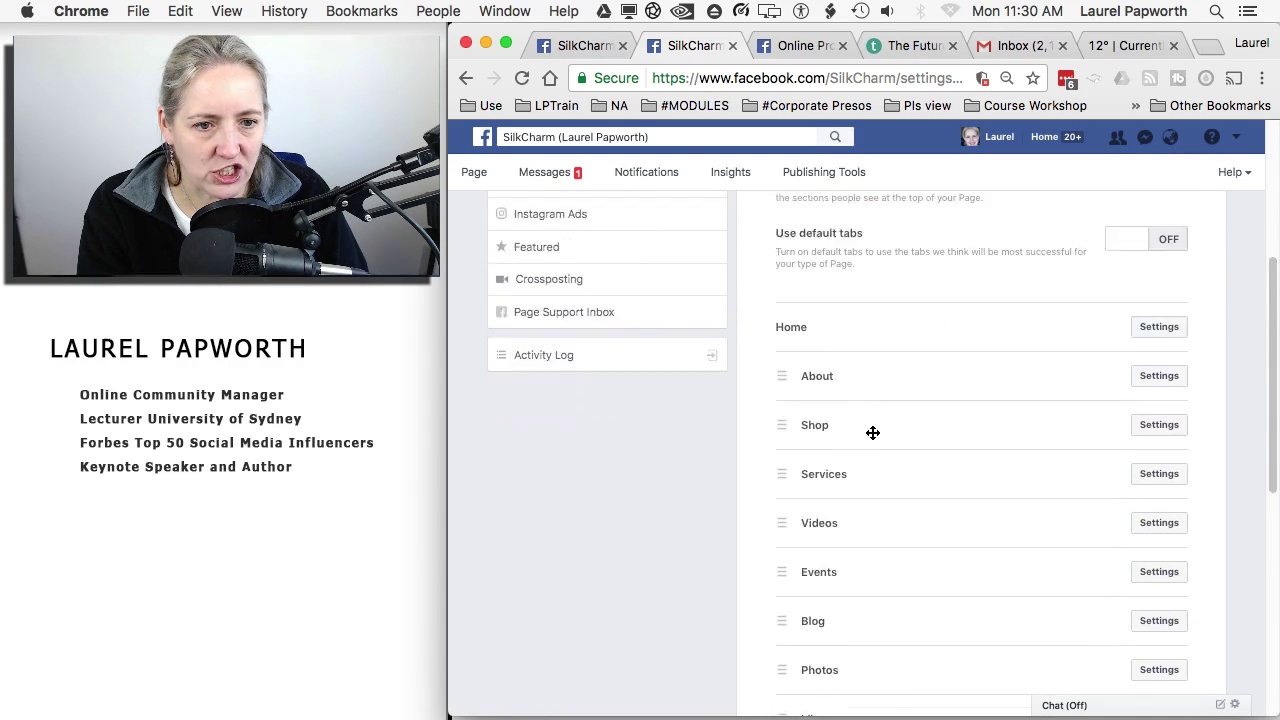
scroll(929, 543, up, 5)
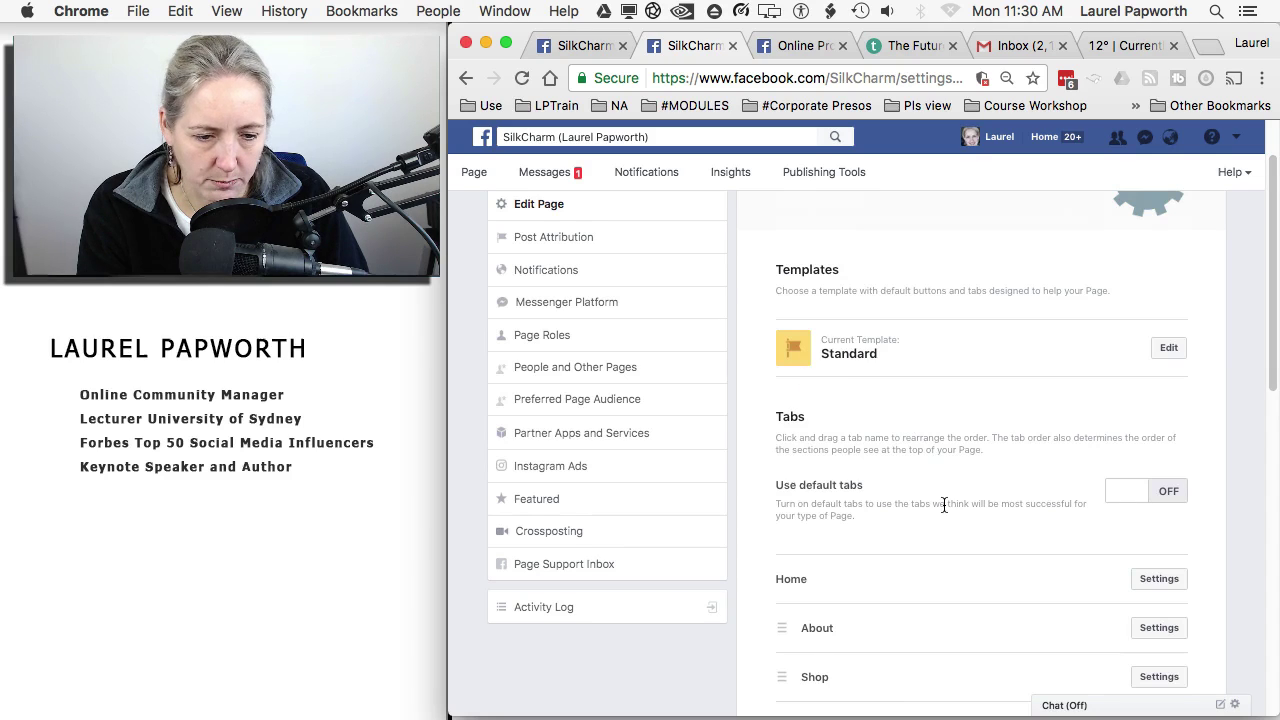
scroll(944, 505, down, 5)
scroll(948, 508, down, 10)
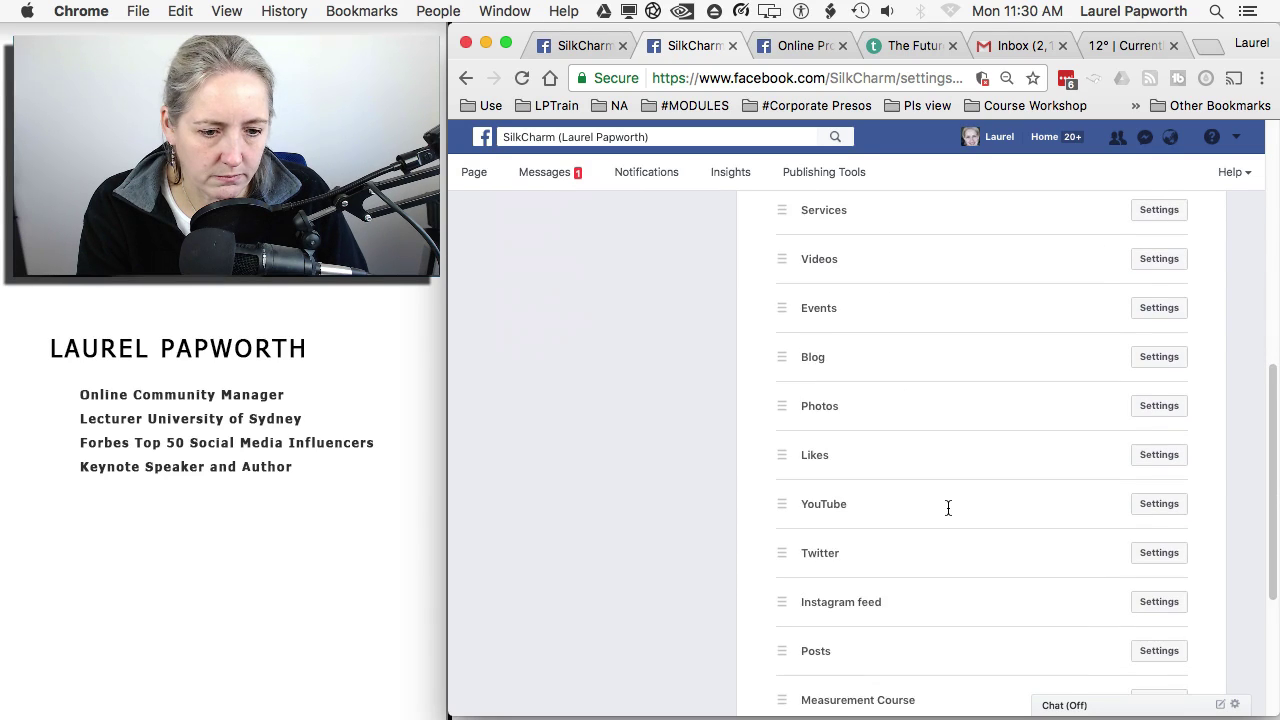
Check the extra tabs available without adding one, leaving Shop after Home and About
click(801, 588)
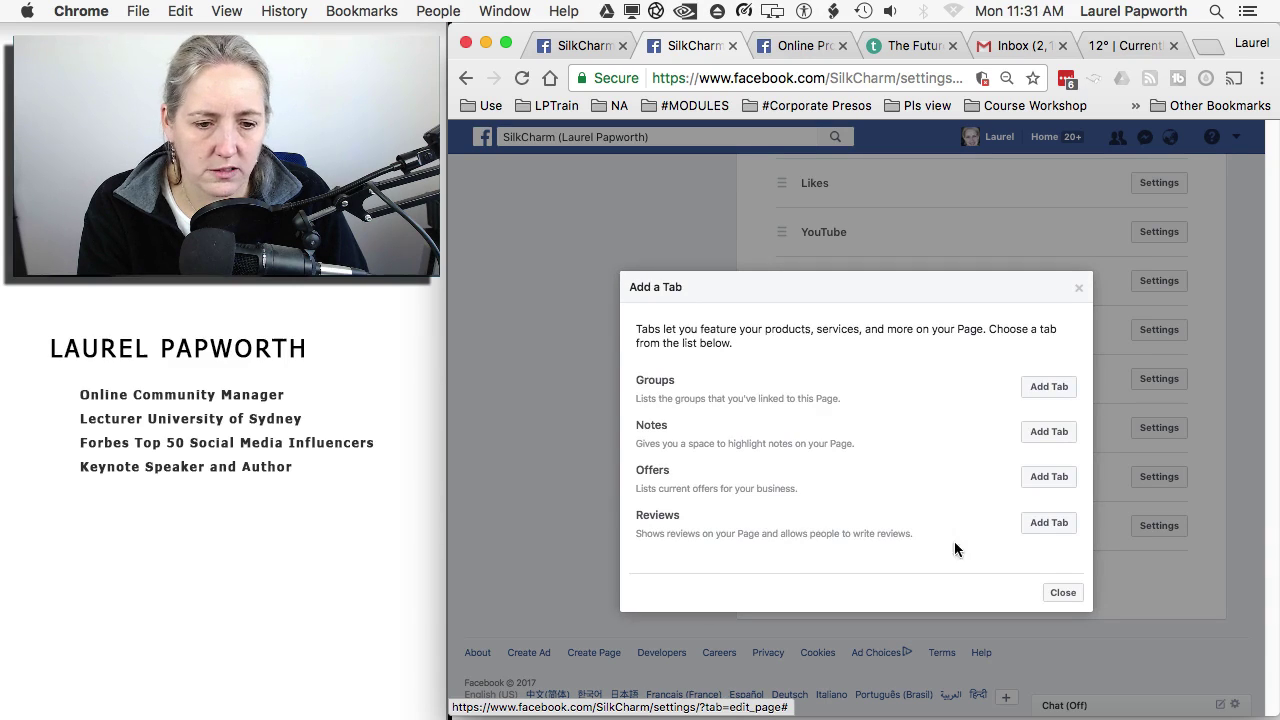
click(1062, 594)
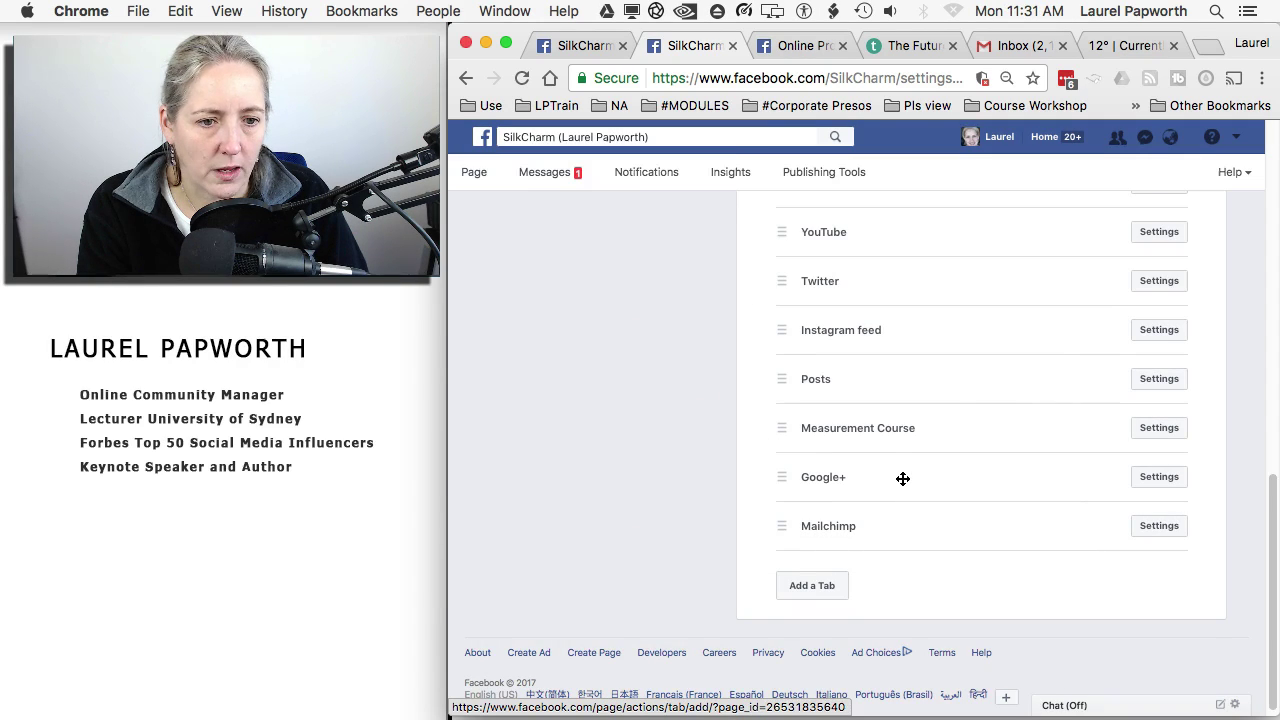
scroll(902, 478, up, 5)
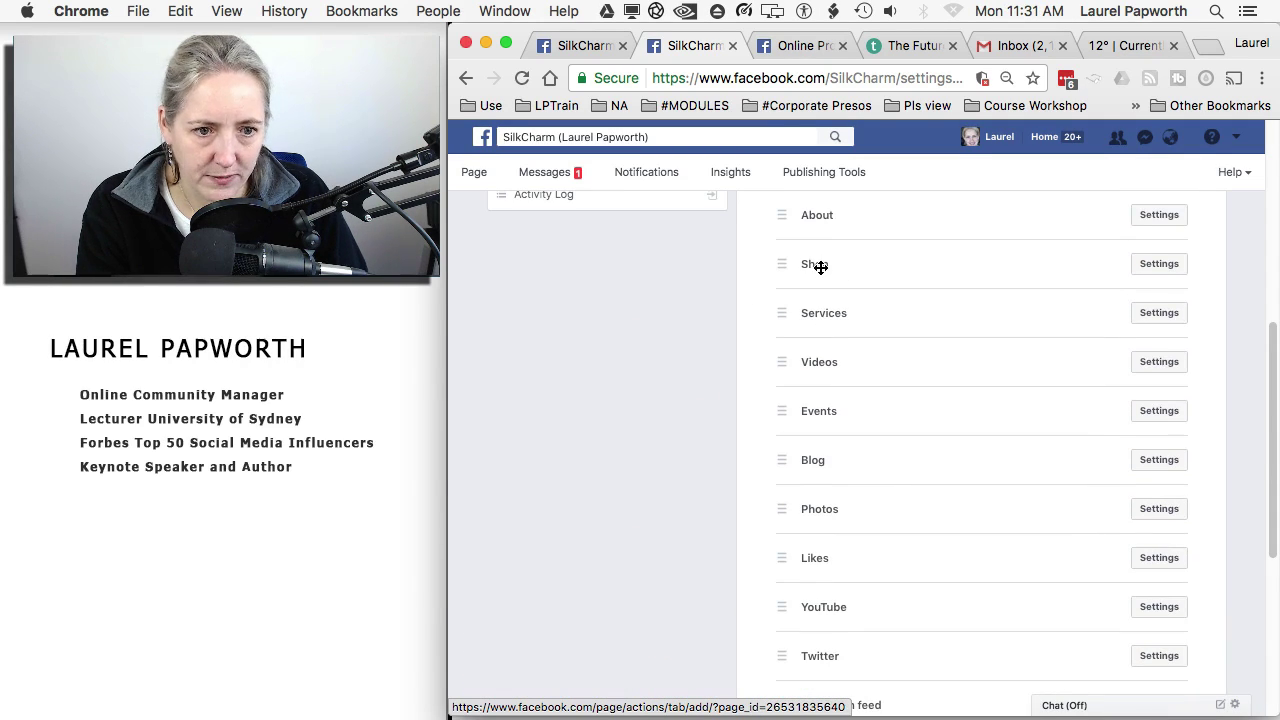
scroll(803, 369, up, 3)
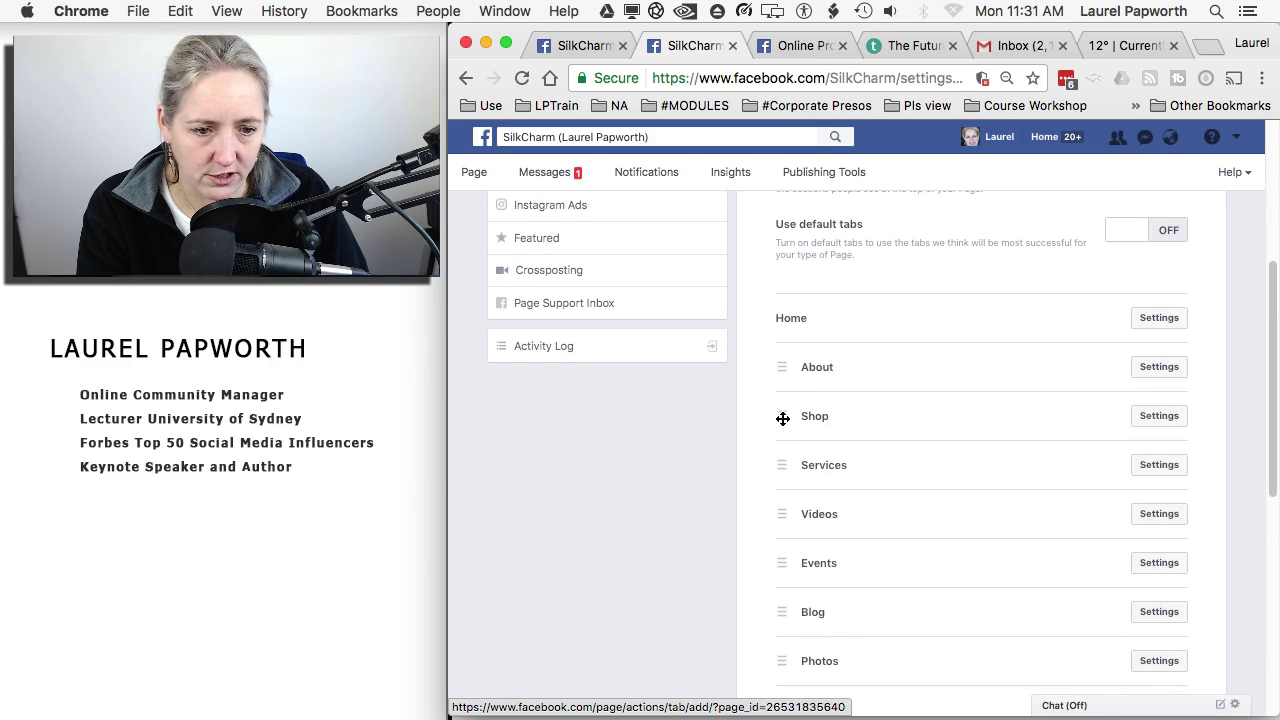
mouse_move(783, 417)
mouse_down()
mouse_move(786, 469)
mouse_move(786, 414)
mouse_move(806, 410)
mouse_up()
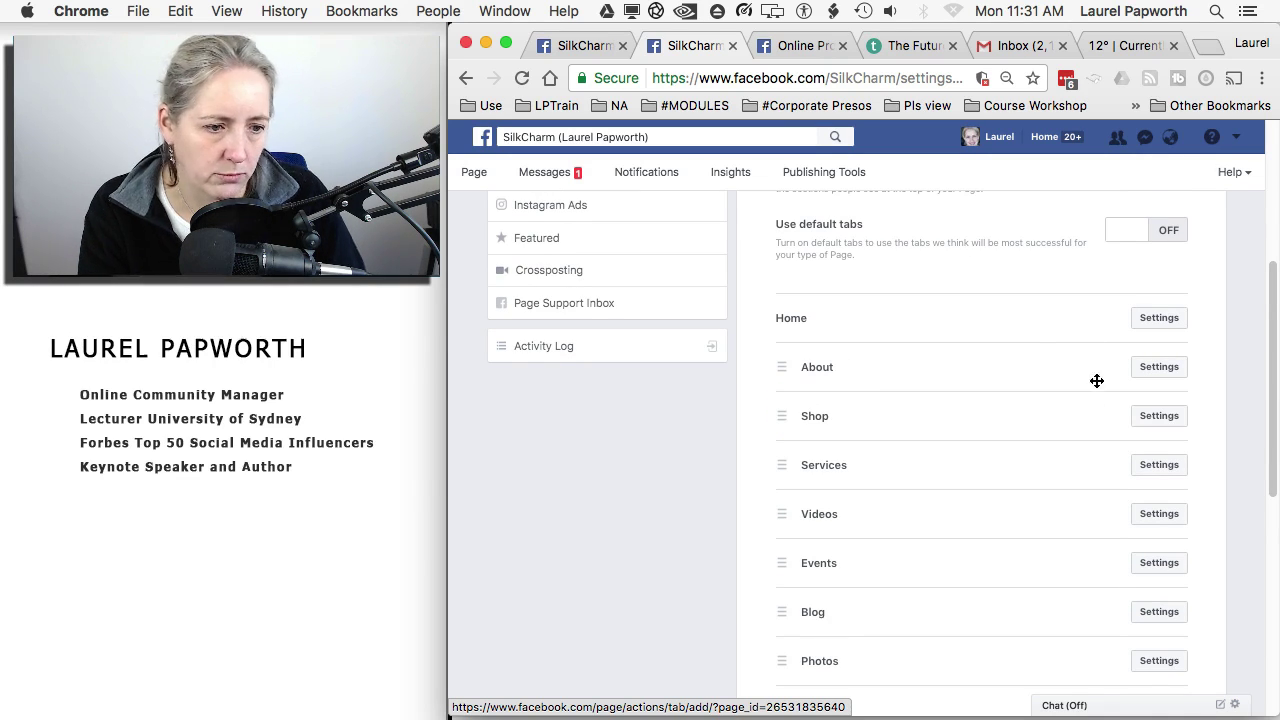
Toggle Show Shop tab off and back on in the Shop tab settings, then save
click(580, 45)
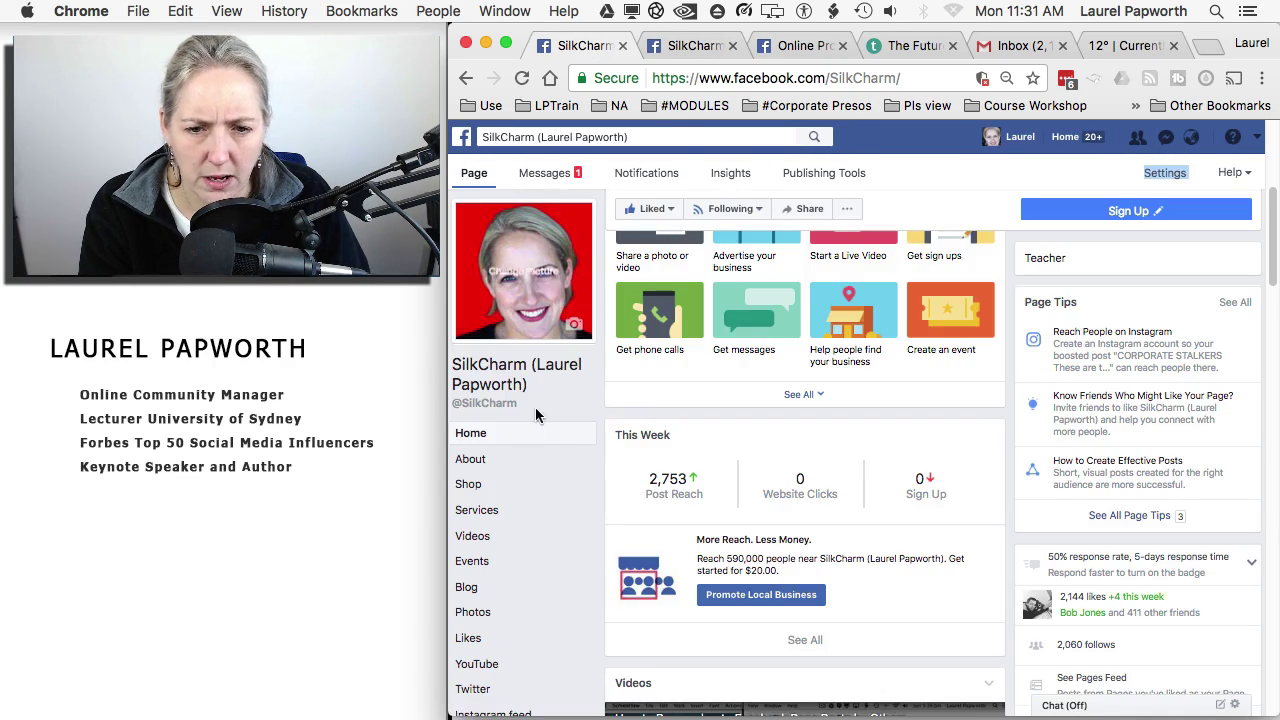
click(680, 46)
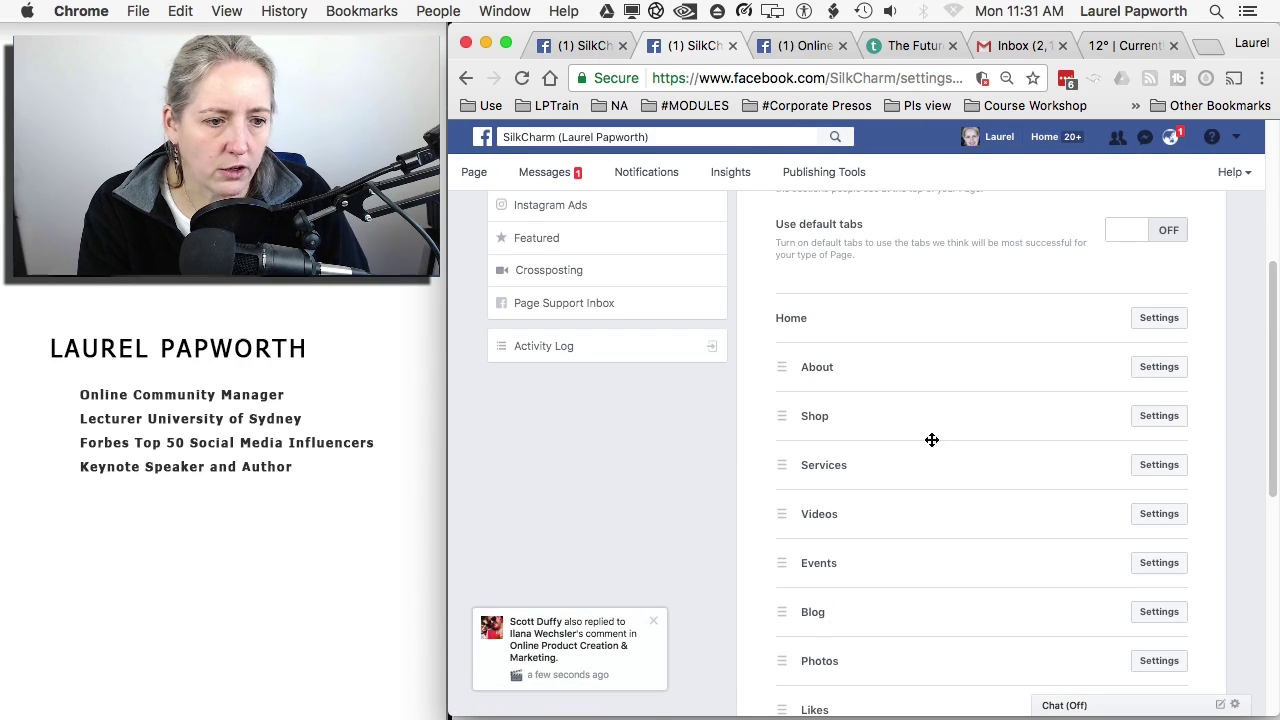
click(1165, 418)
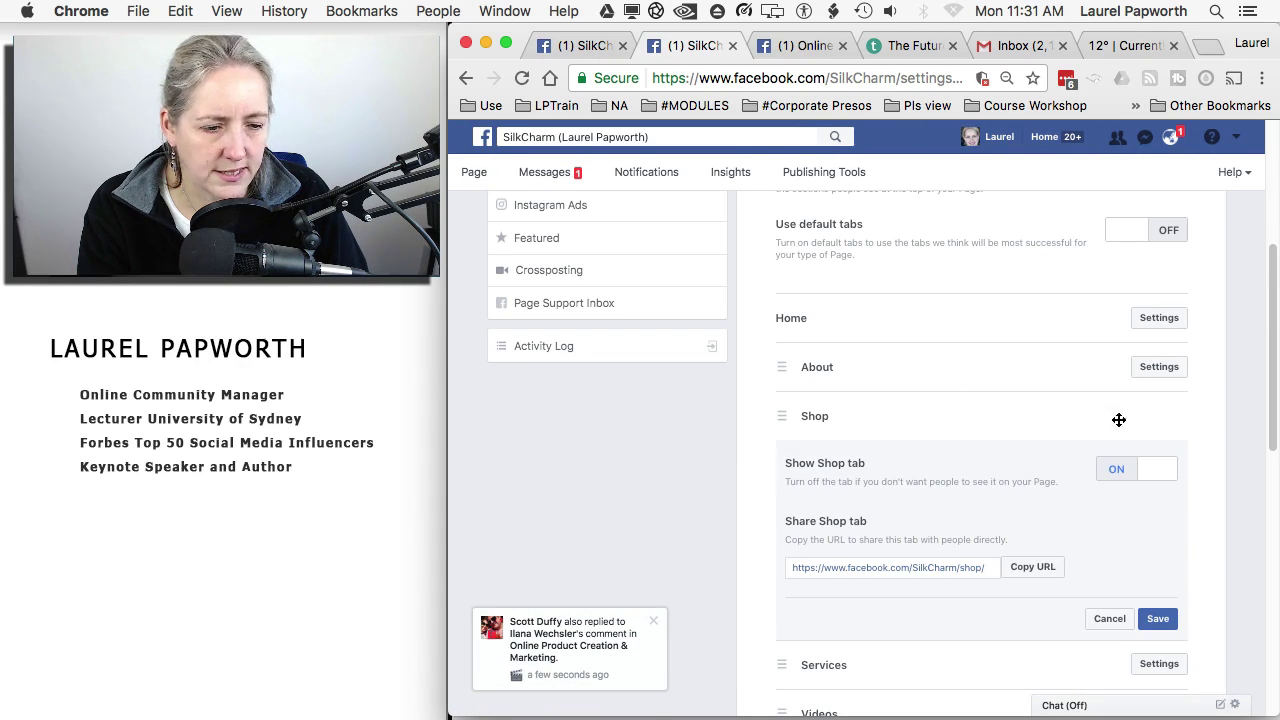
scroll(924, 441, down, 3)
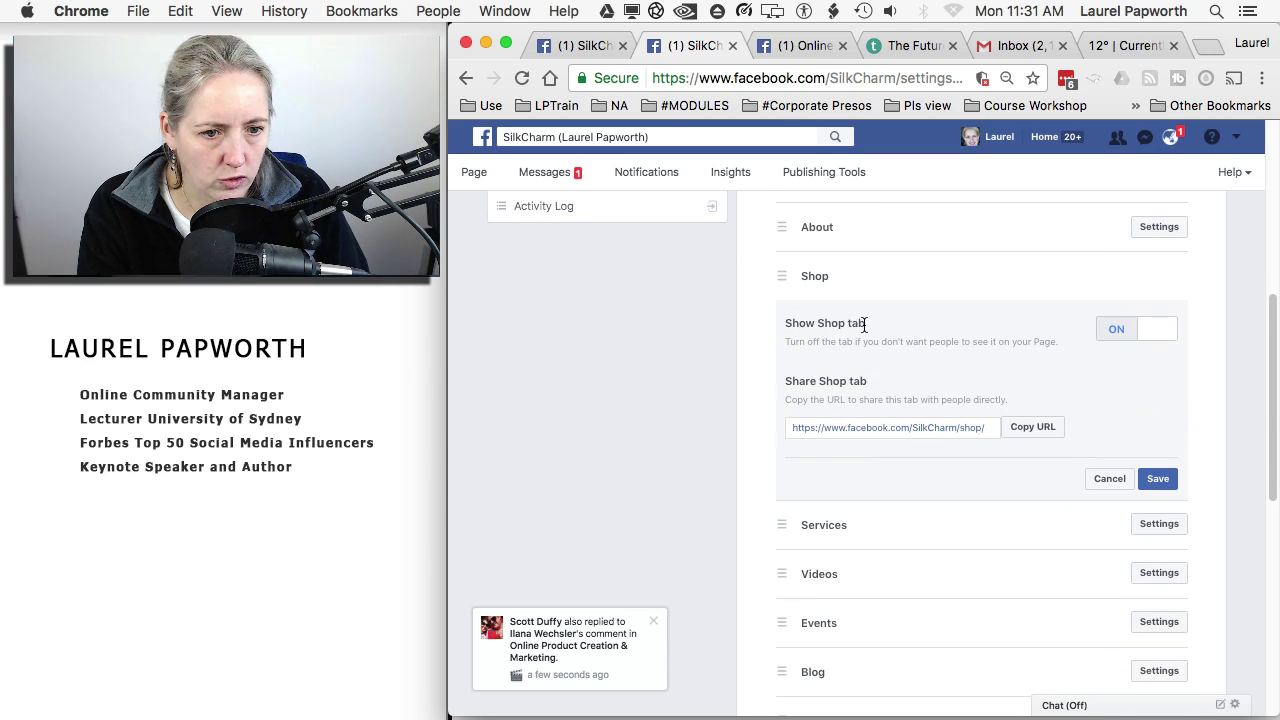
click(1164, 332)
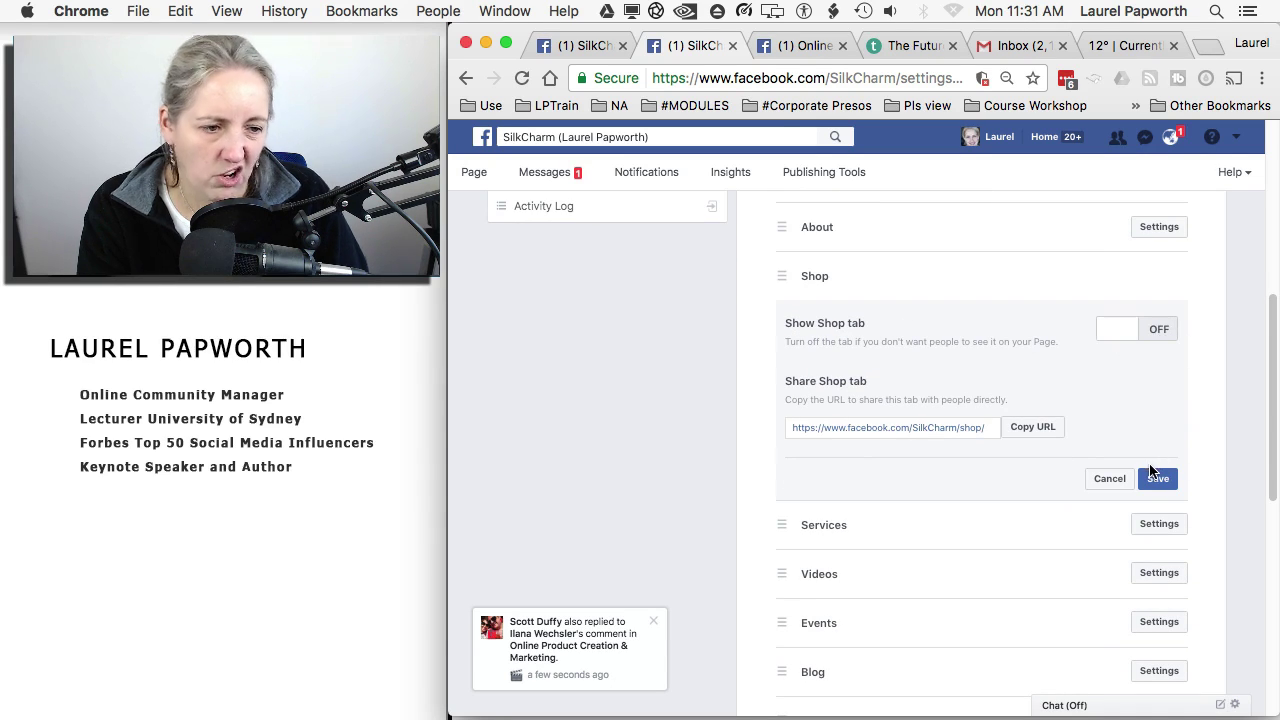
click(1122, 340)
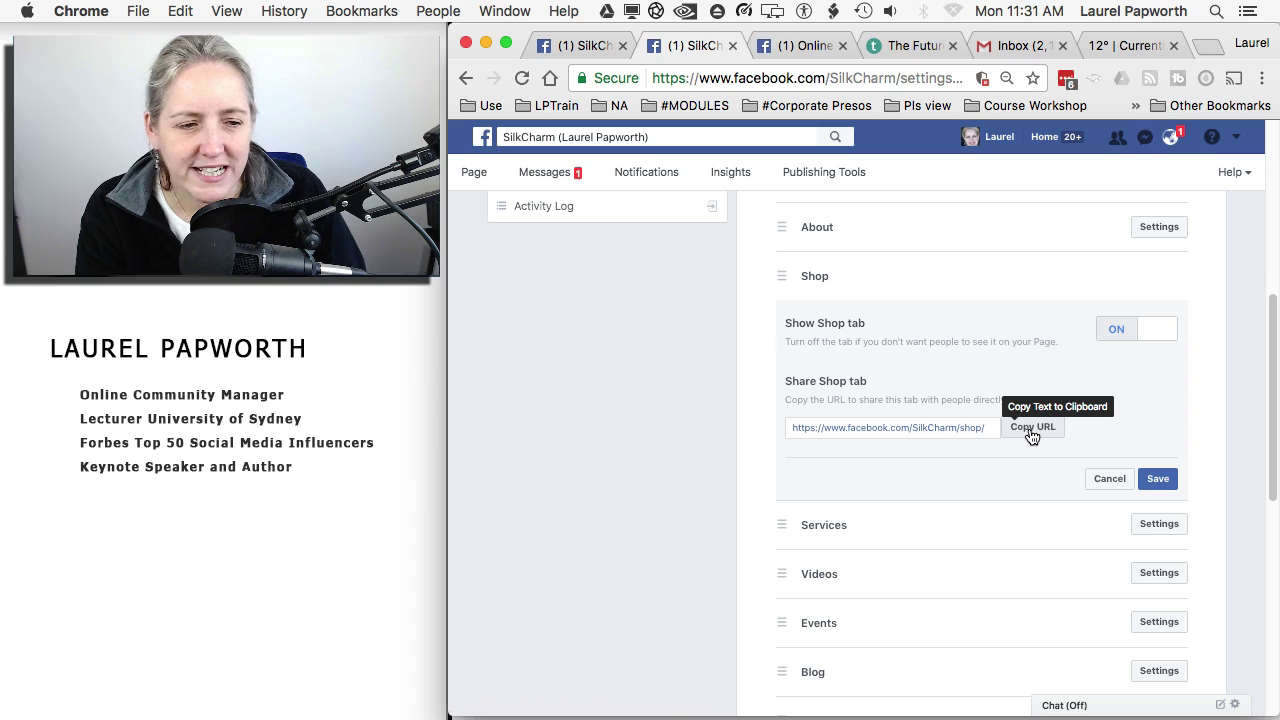
click(1157, 479)
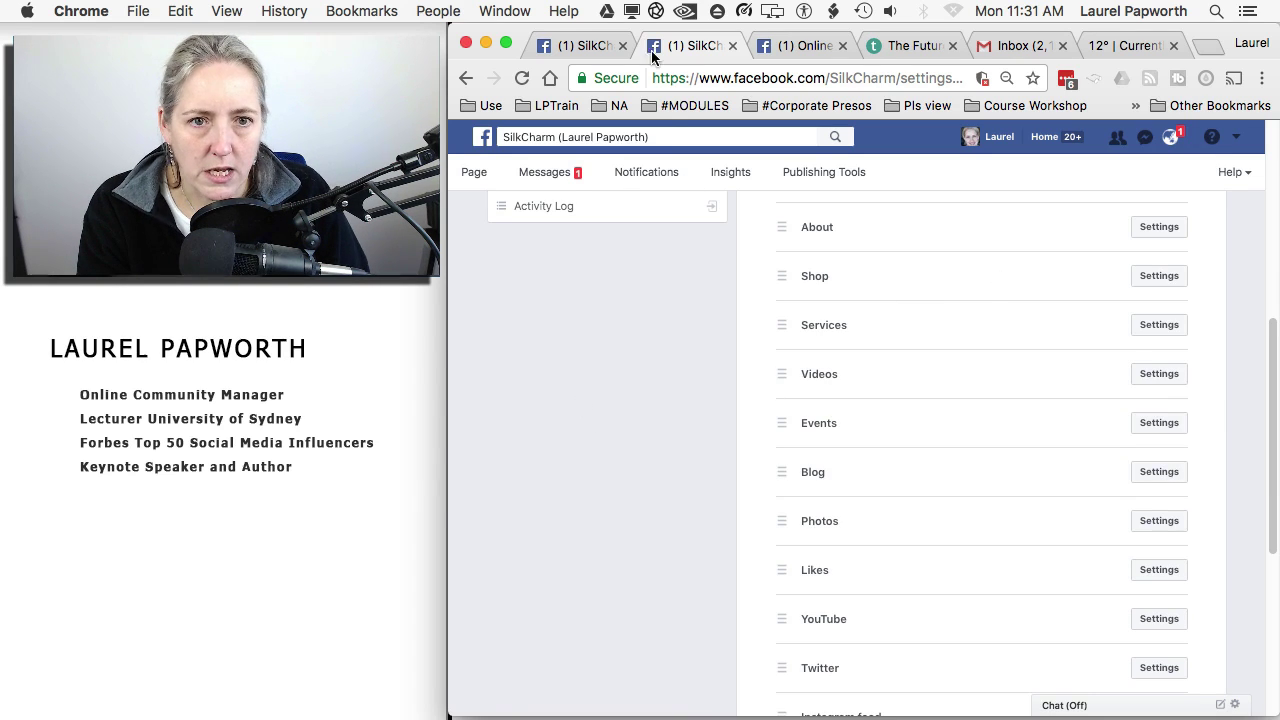
Agree to the Merchant Terms and Policies and view the Commerce Product Merchant Agreement in a new tab
click(600, 48)
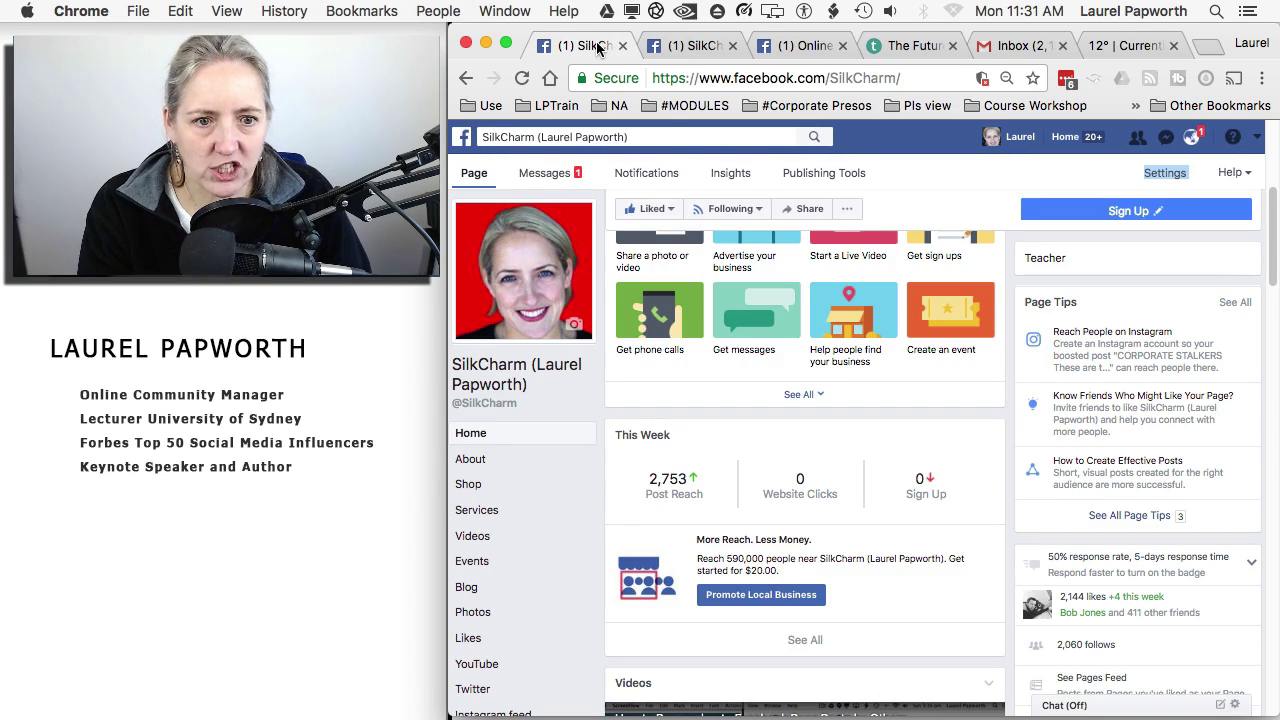
click(484, 492)
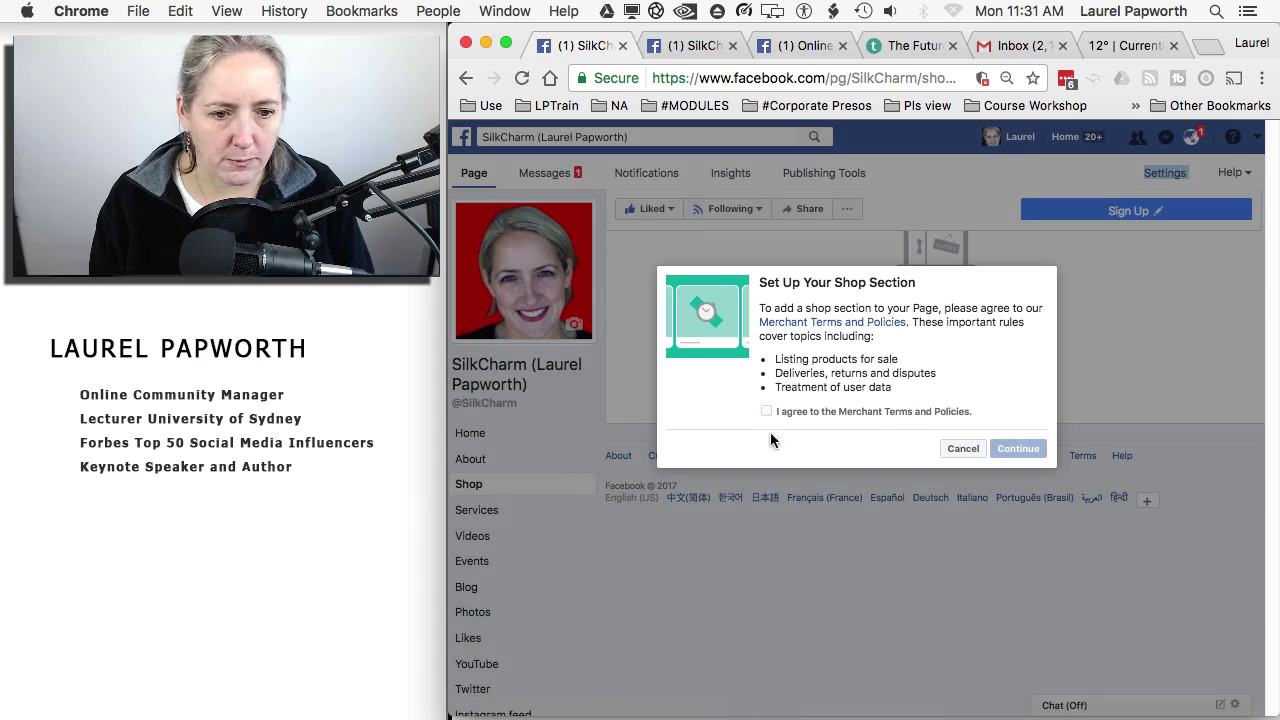
click(766, 411)
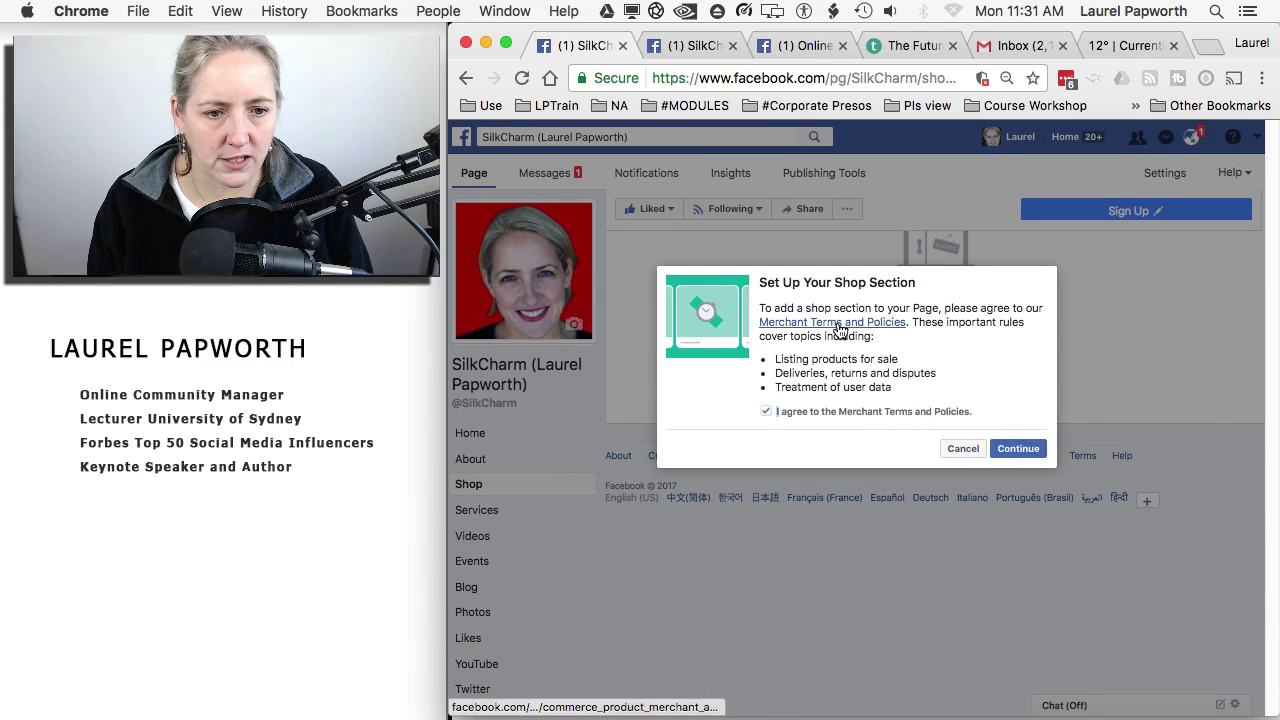
right_click(840, 330)
click(860, 333)
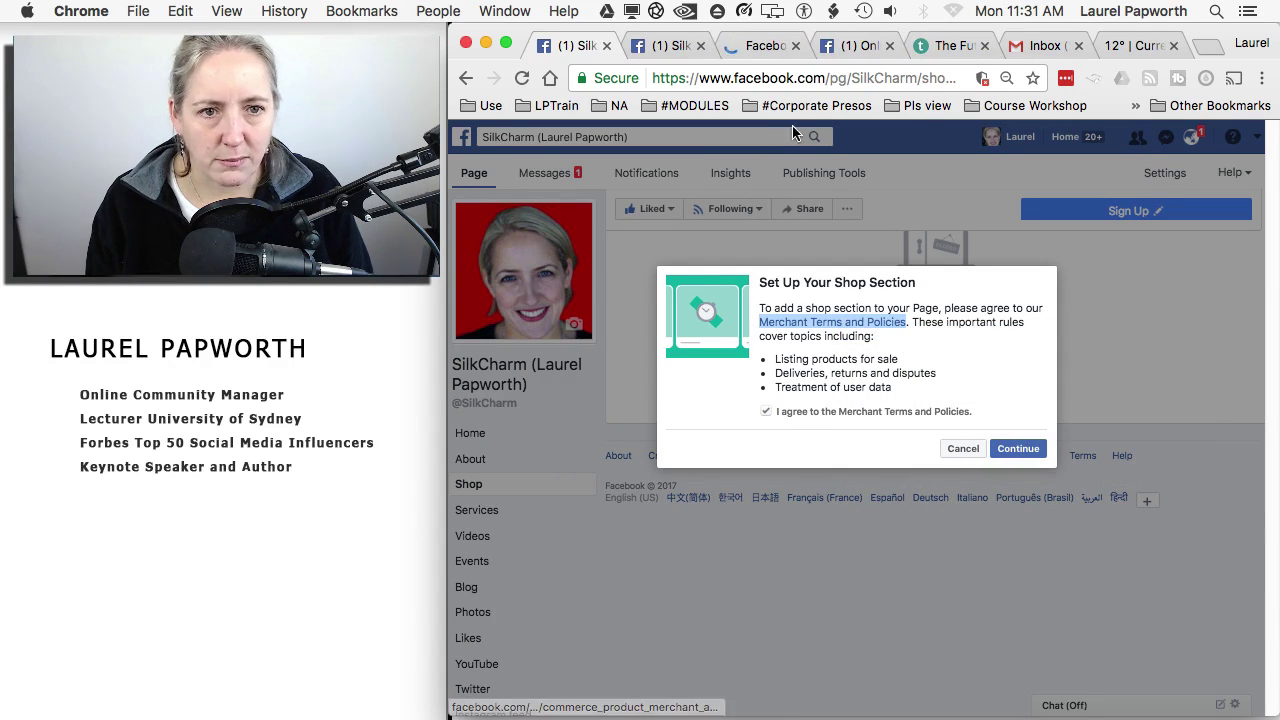
click(757, 45)
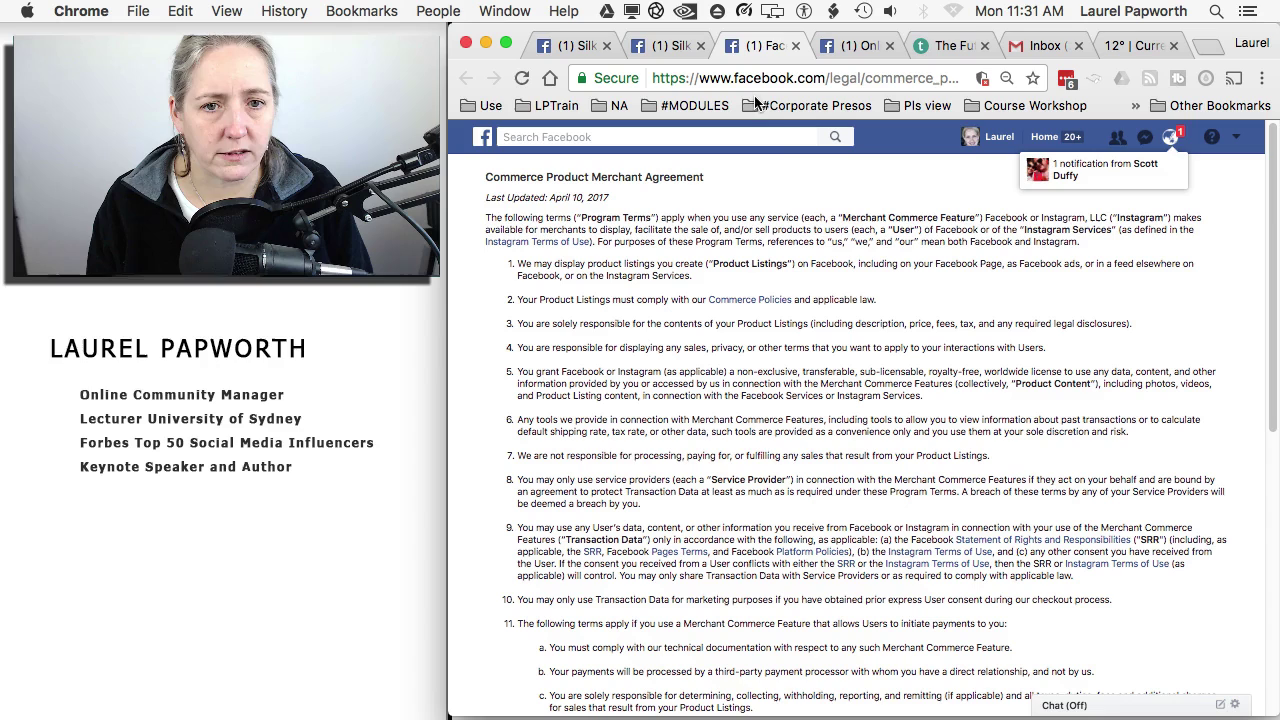
click(612, 57)
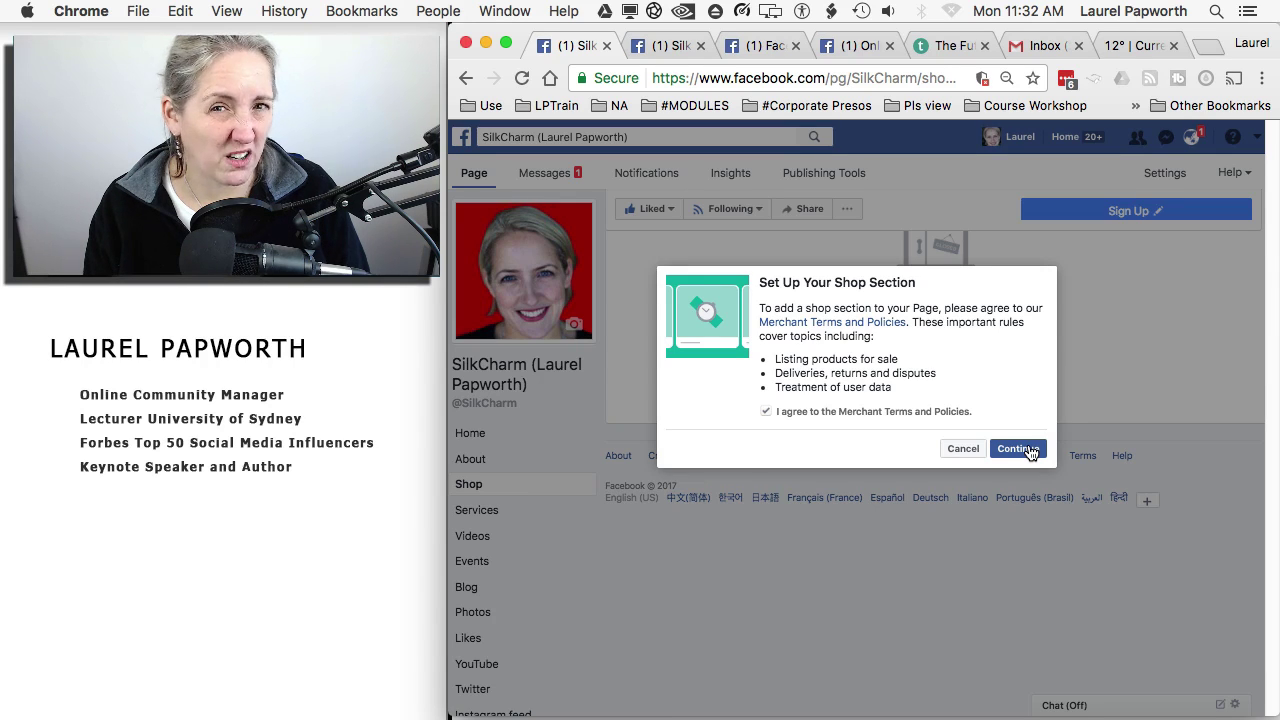
Accept the merchant terms and choose Check Out on Another Website as the checkout method
click(1018, 449)
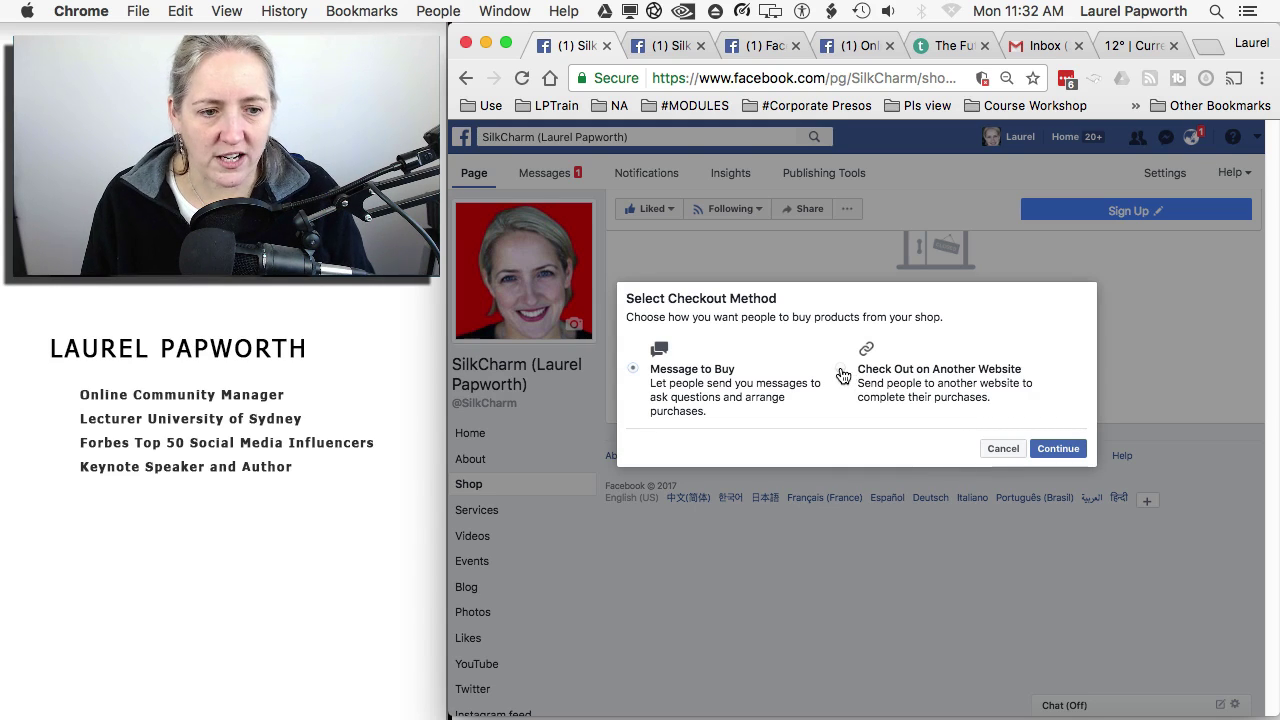
click(842, 370)
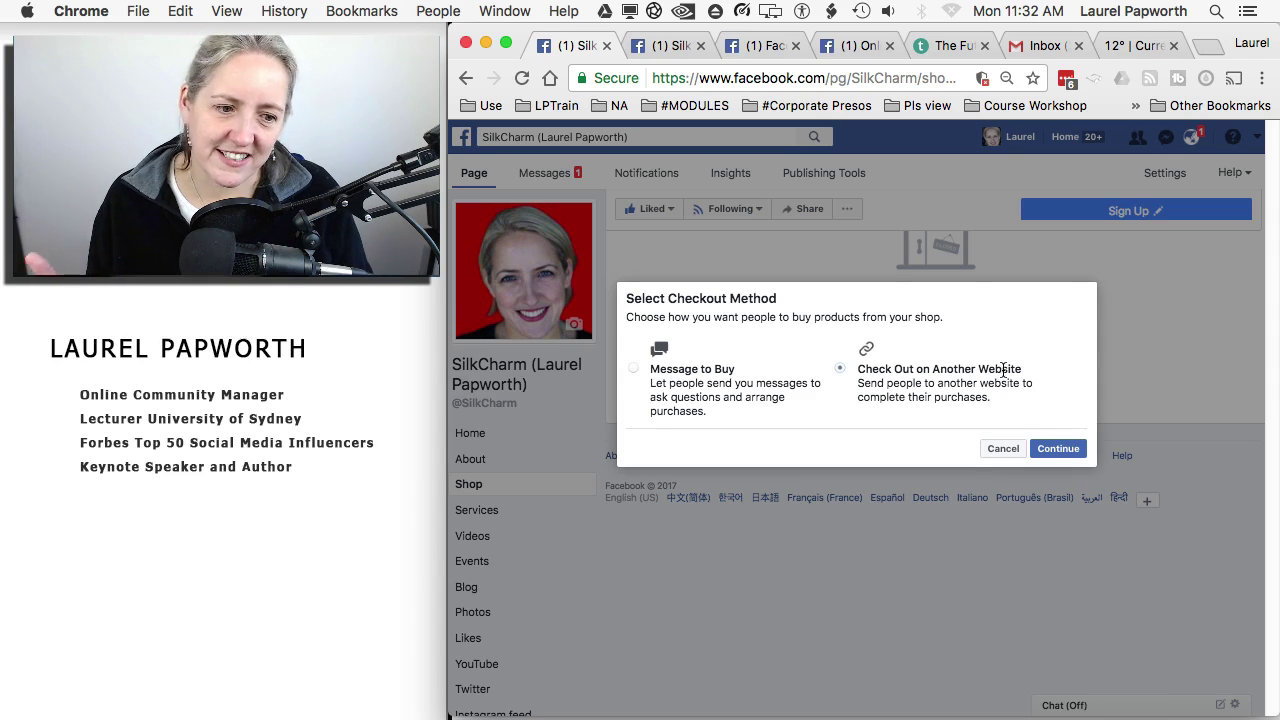
click(1075, 455)
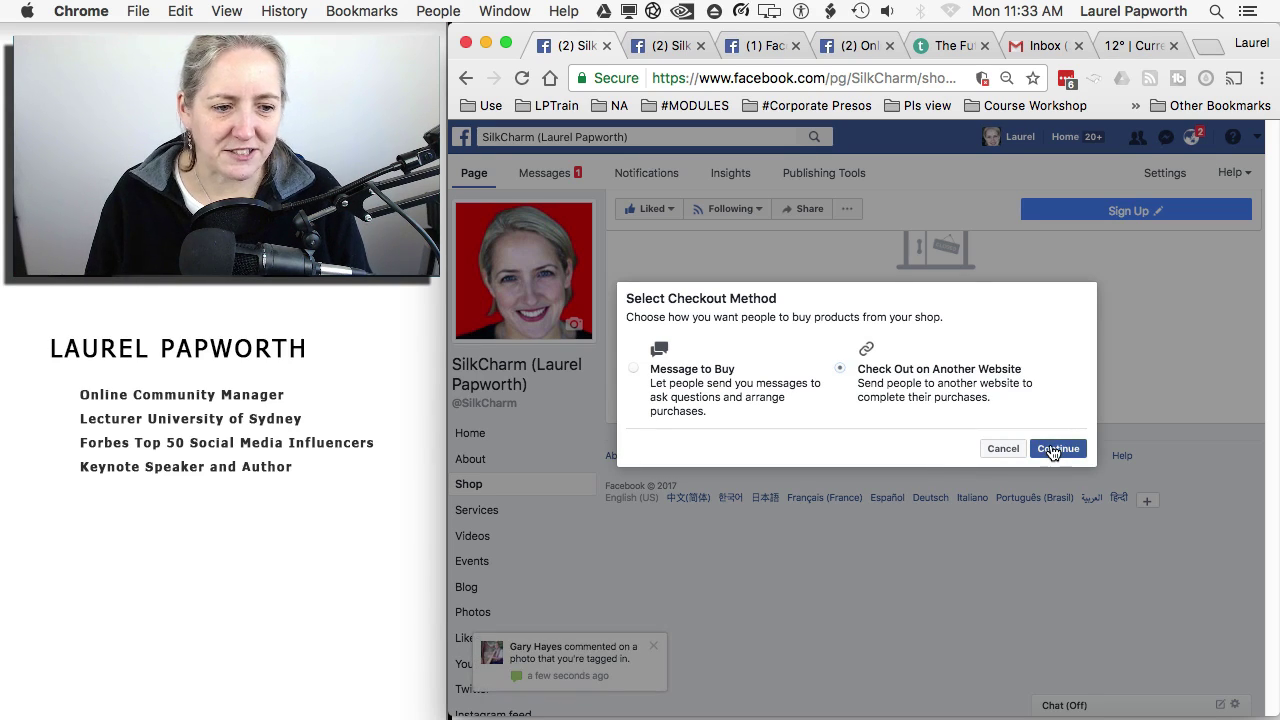
Confirm the external checkout method and save Australian Dollar as the shop currency
click(1045, 449)
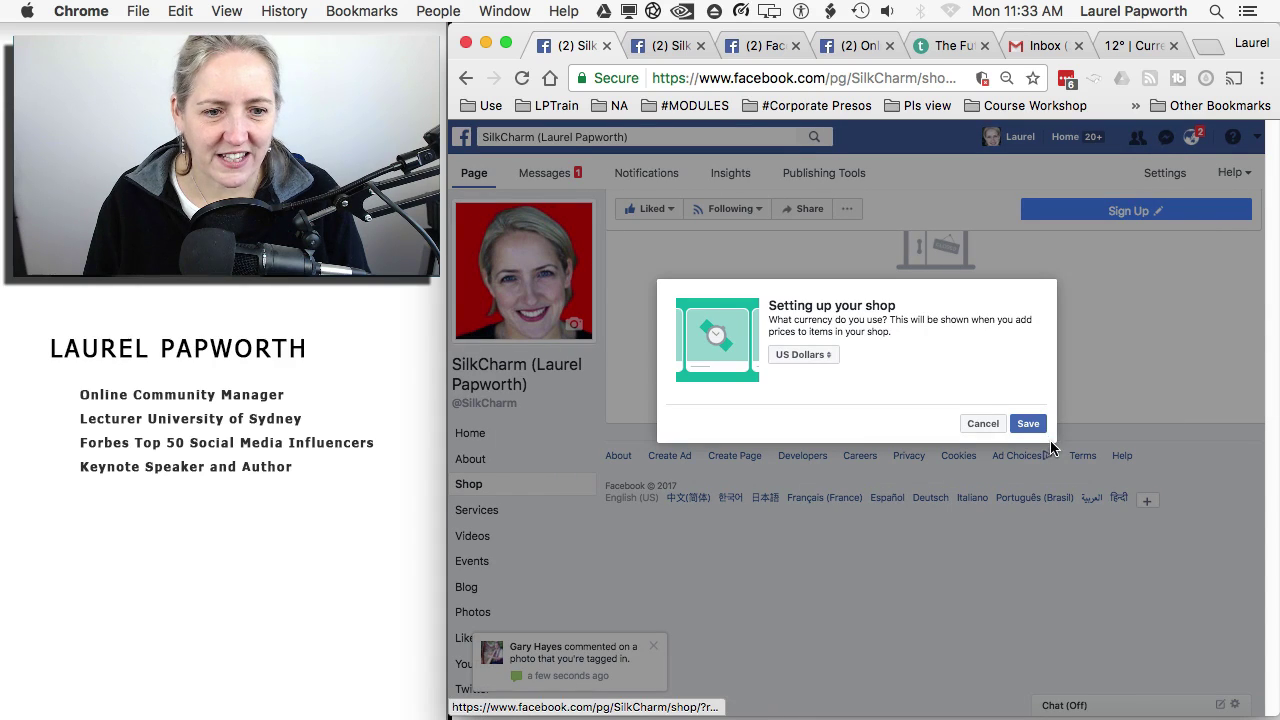
click(798, 355)
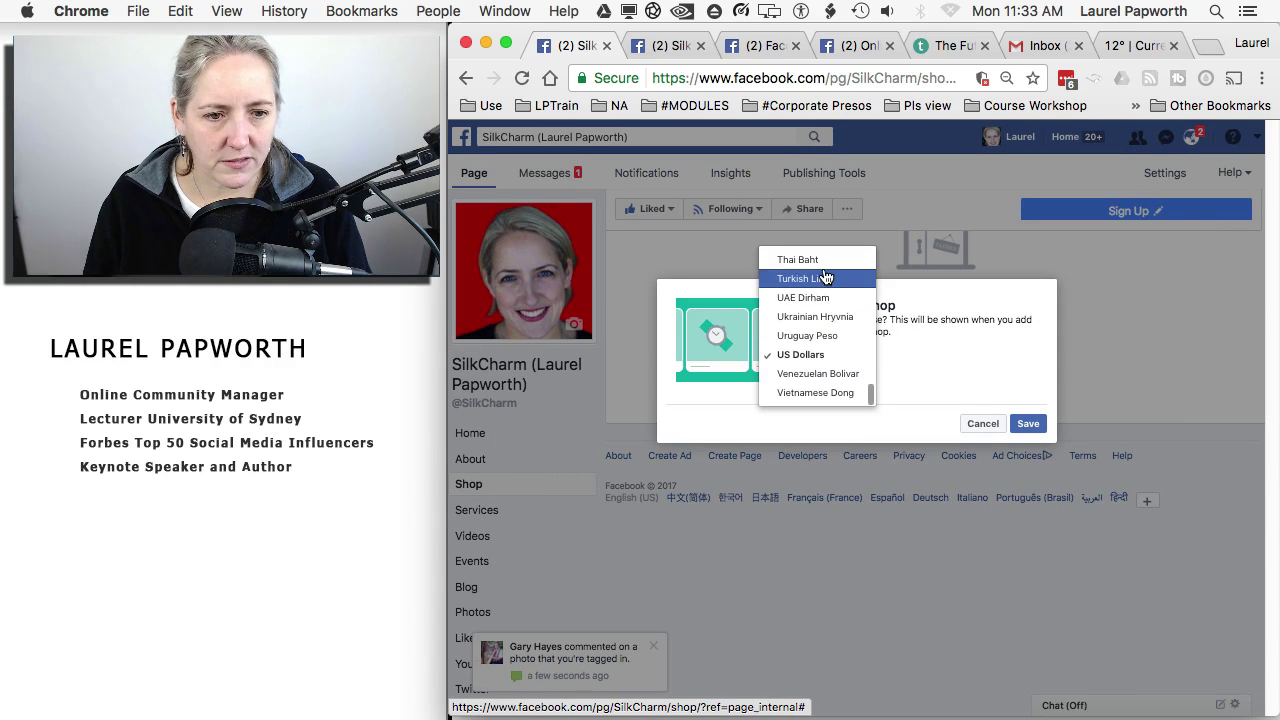
scroll(834, 340, up, 10)
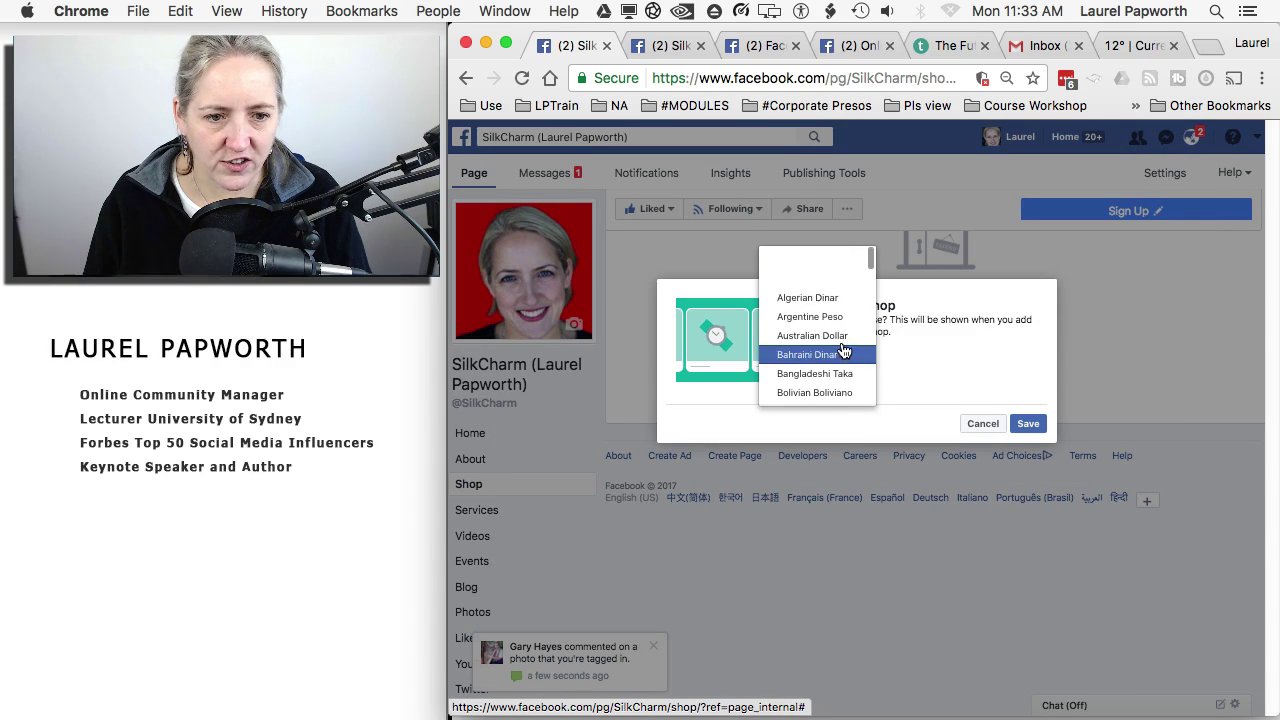
click(835, 335)
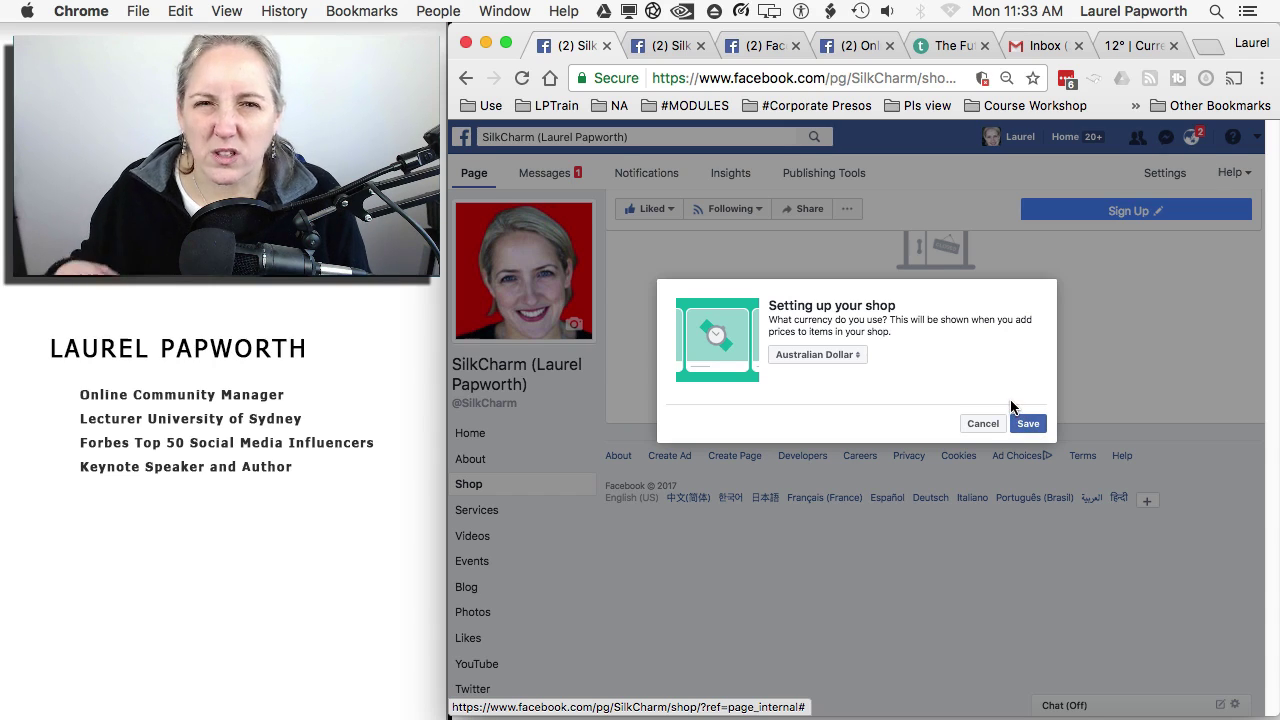
click(1026, 422)
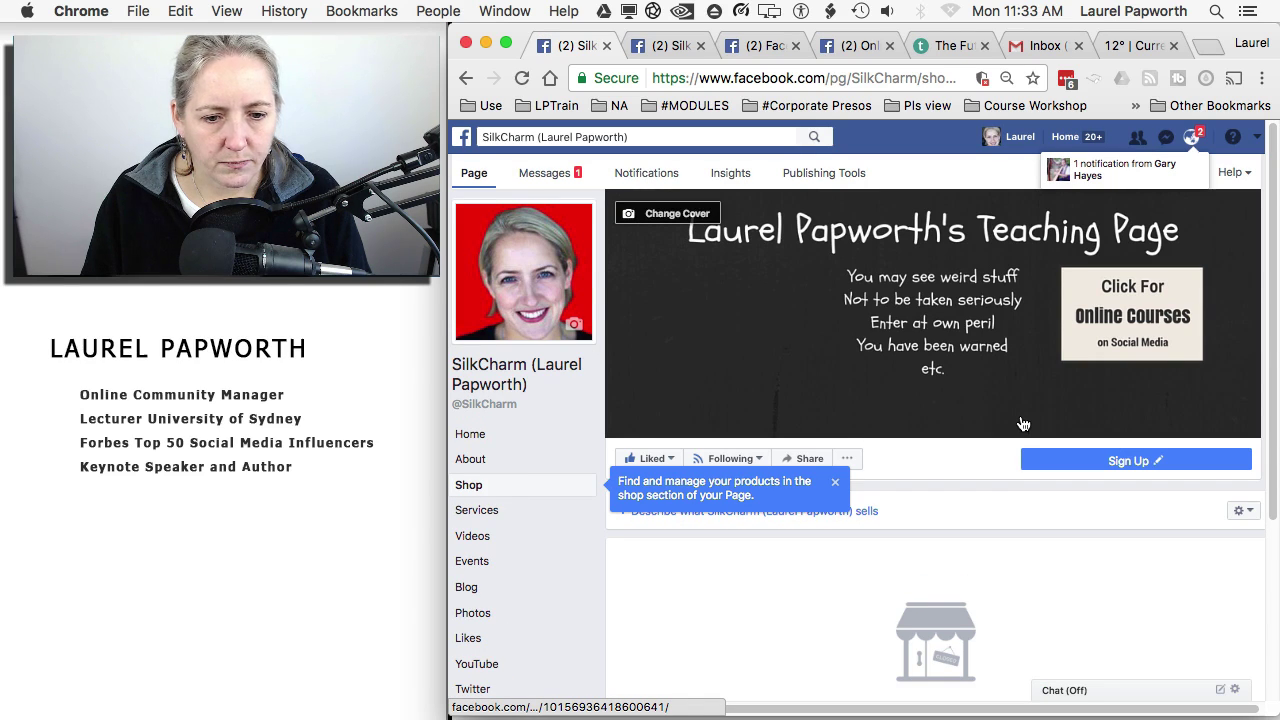
Dismiss the 'Find and manage your products' tip below the empty shop
scroll(990, 552, down, 5)
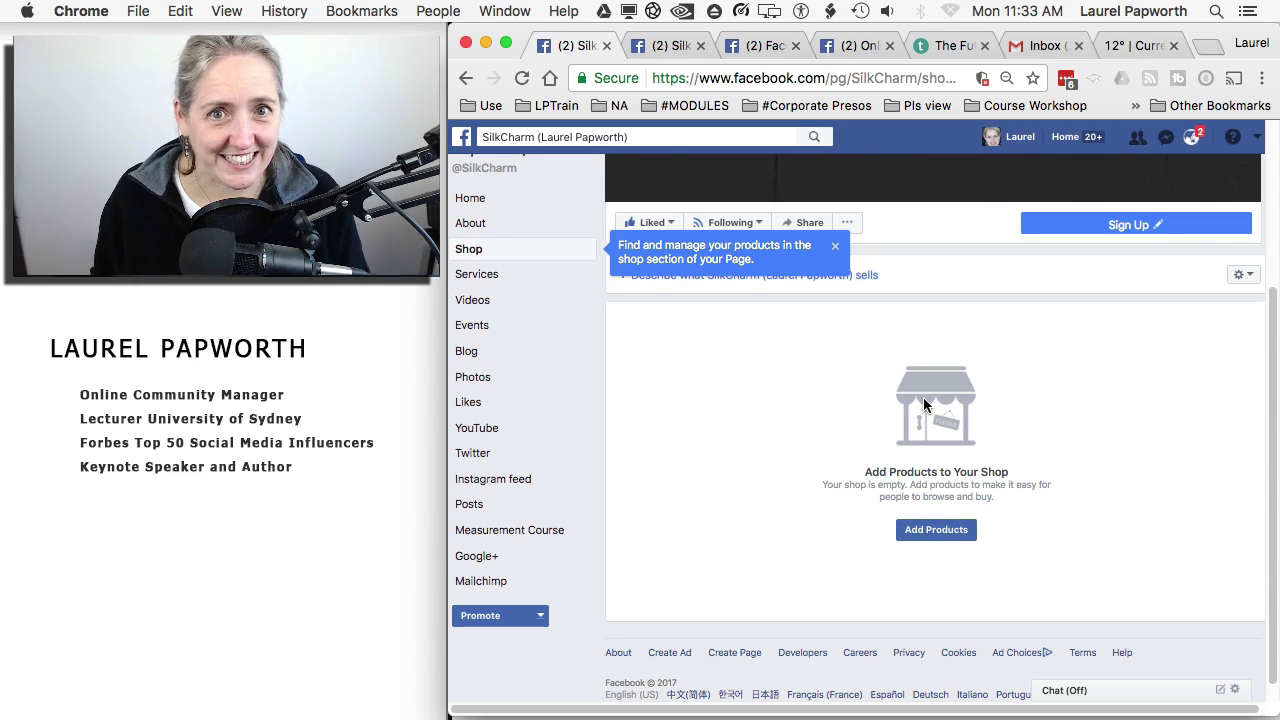
click(835, 246)
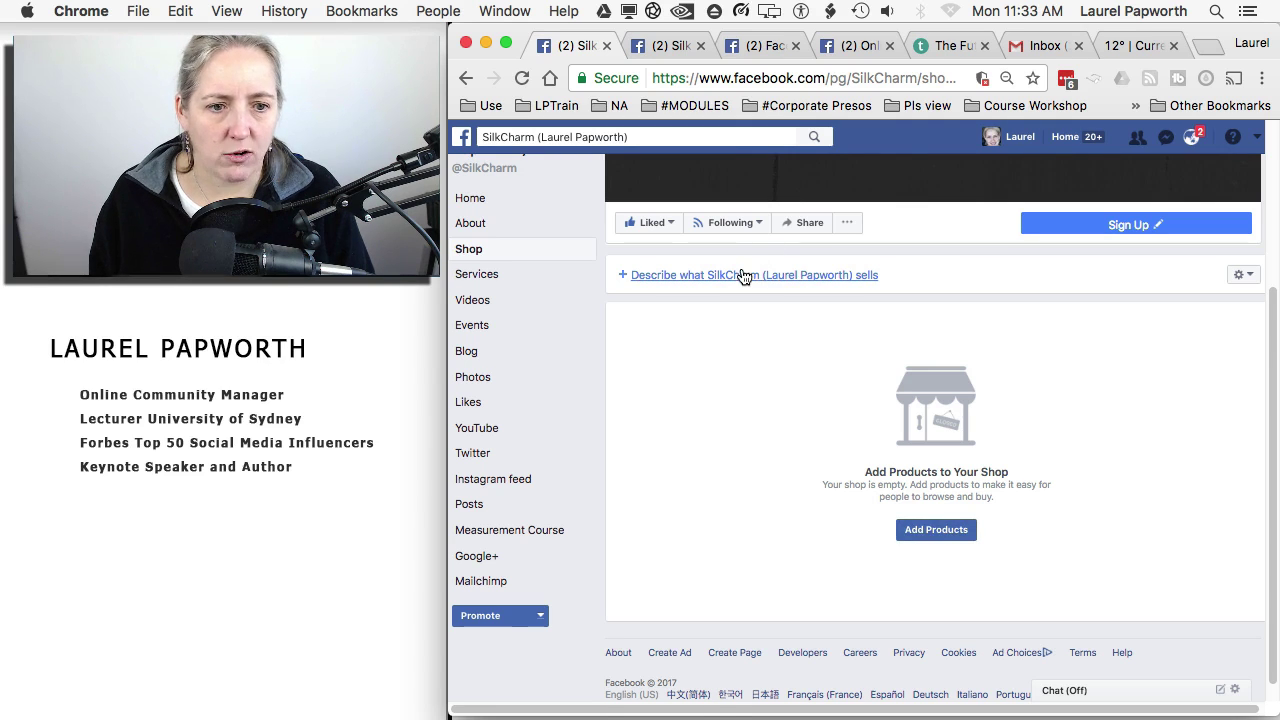
Start a new shop product and cancel the photo file picker without choosing an image
click(942, 529)
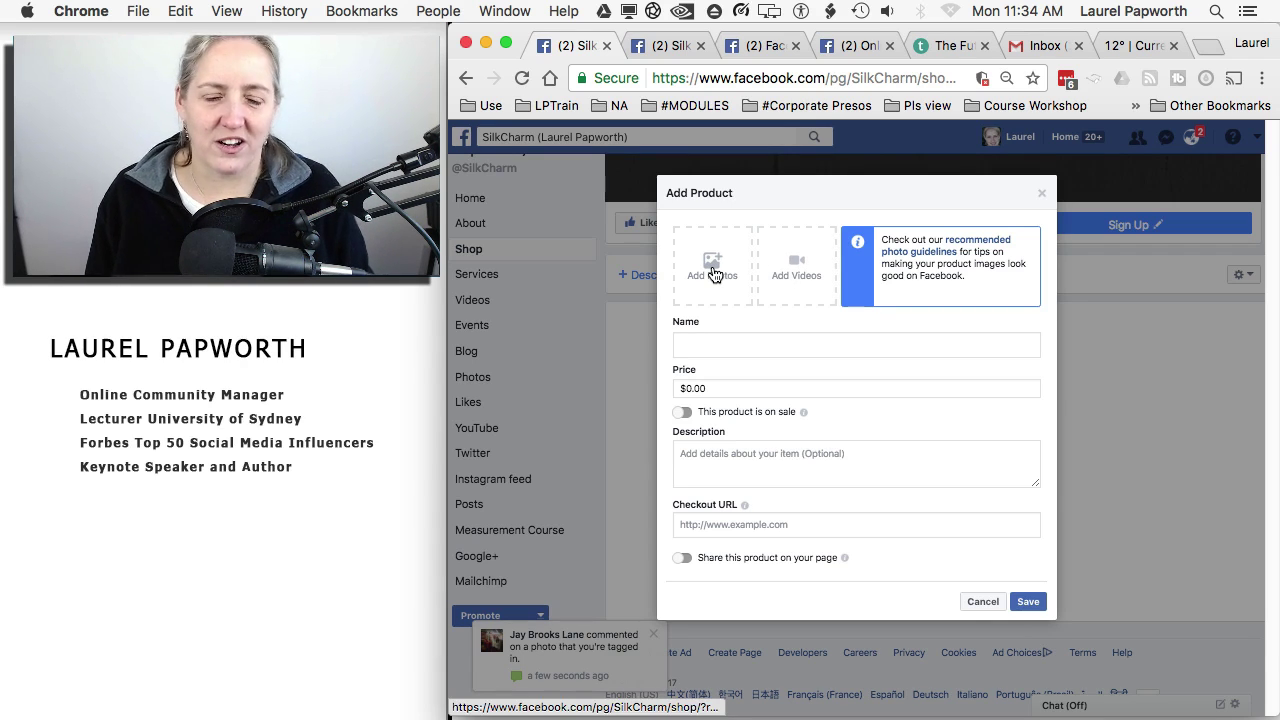
click(797, 263)
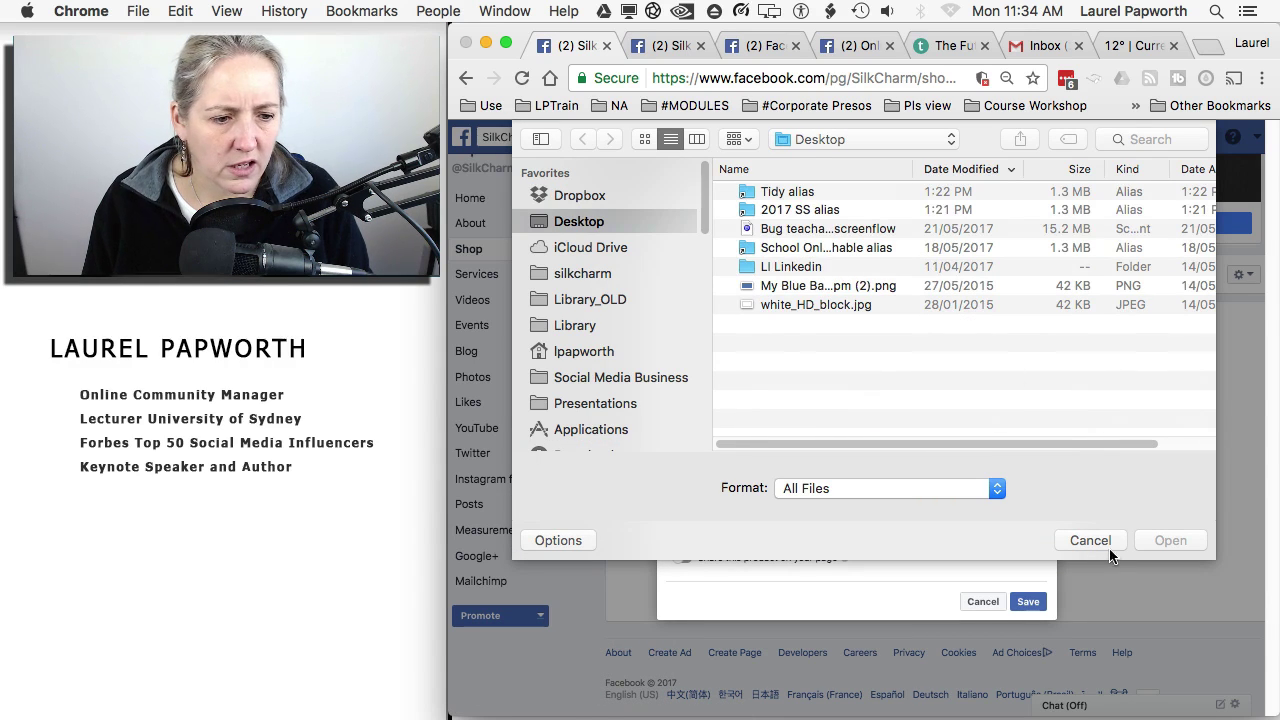
click(1093, 541)
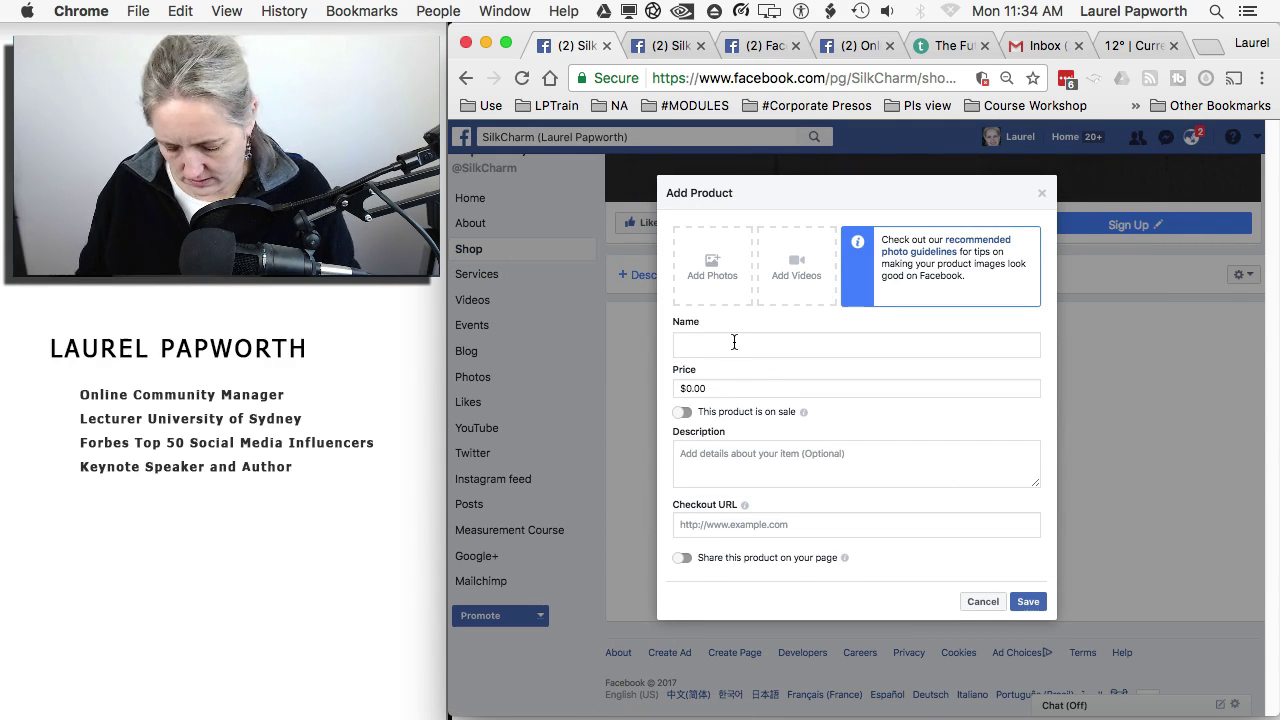
Name the product 'Facebook For Your Business (Advanced)' and set its price to $175.00
click(734, 342)
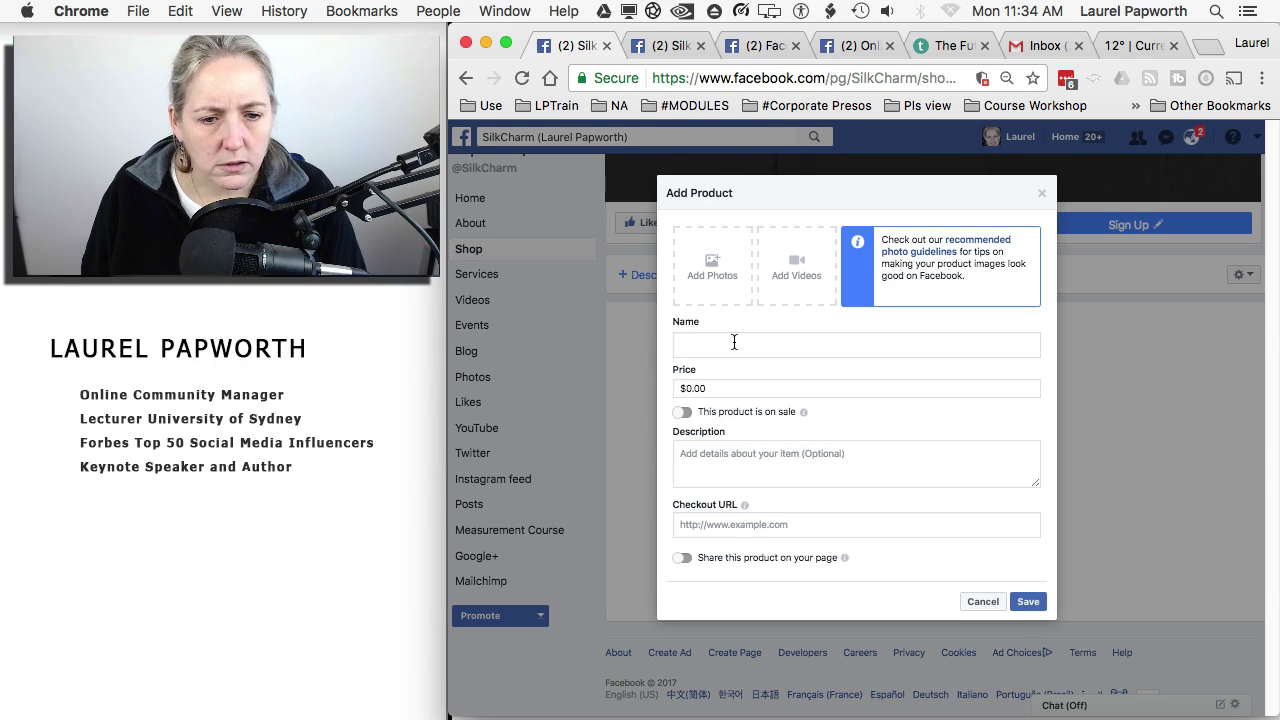
text(How to )
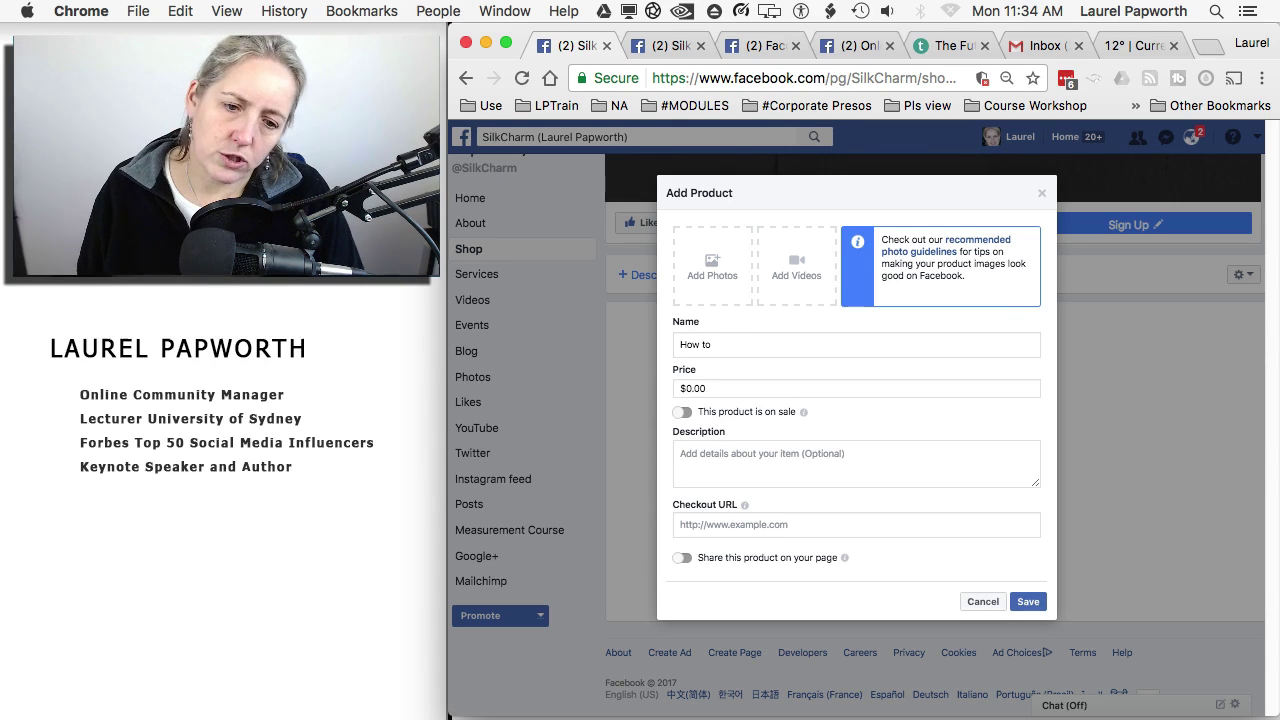
text(Make a Gazill)
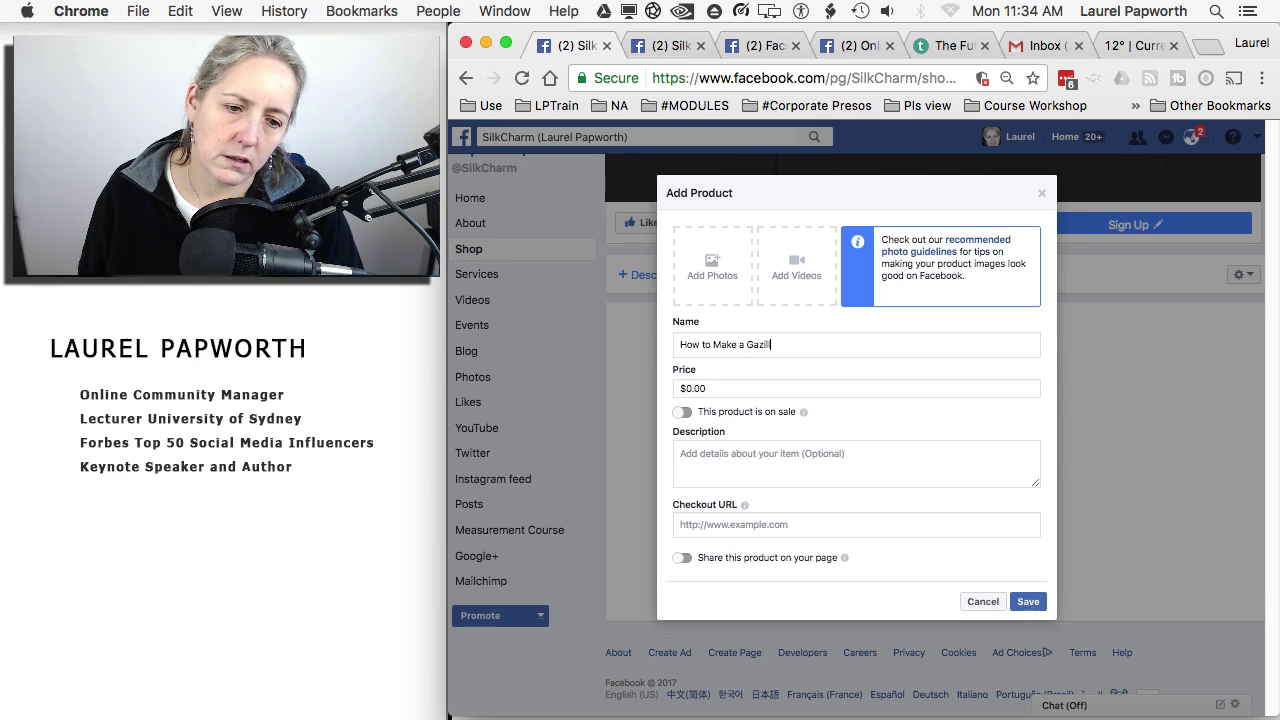
text(ion Dollars on Facebook)
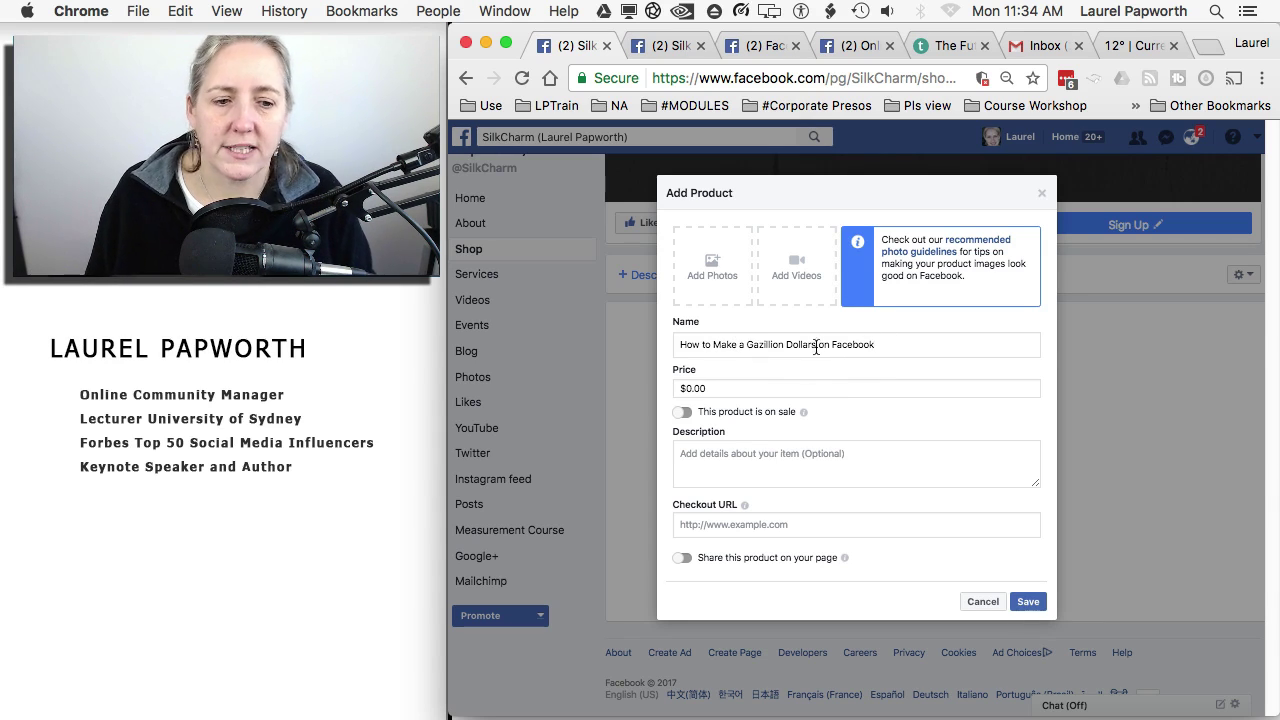
drag(891, 343, 632, 346)
text(Facebook )
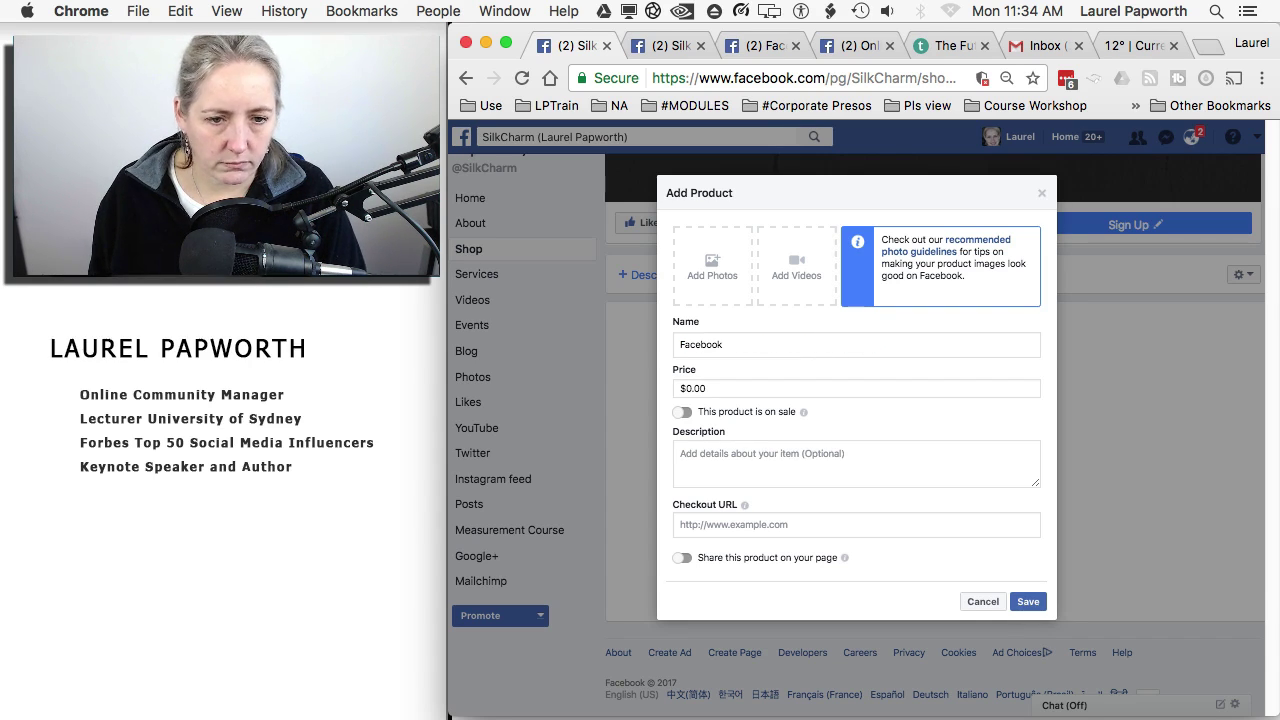
text(For Your B)
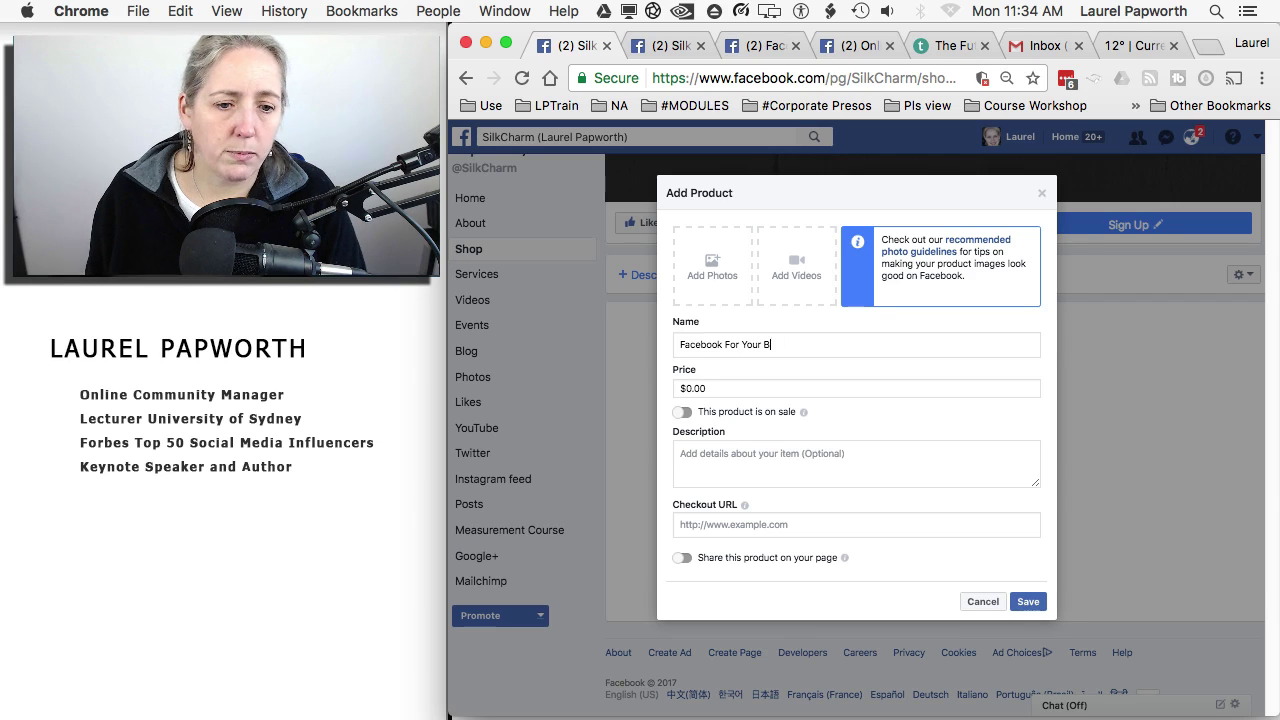
text(usiness (Advanced)
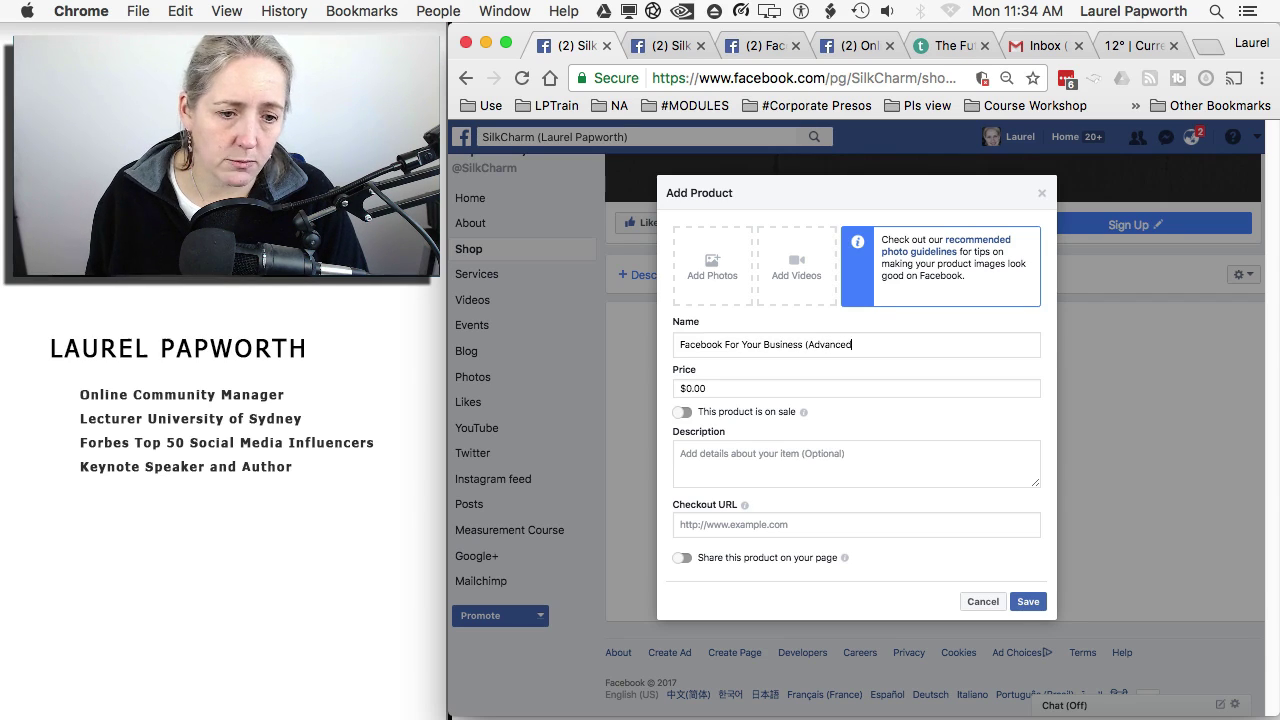
drag(752, 386, 666, 388)
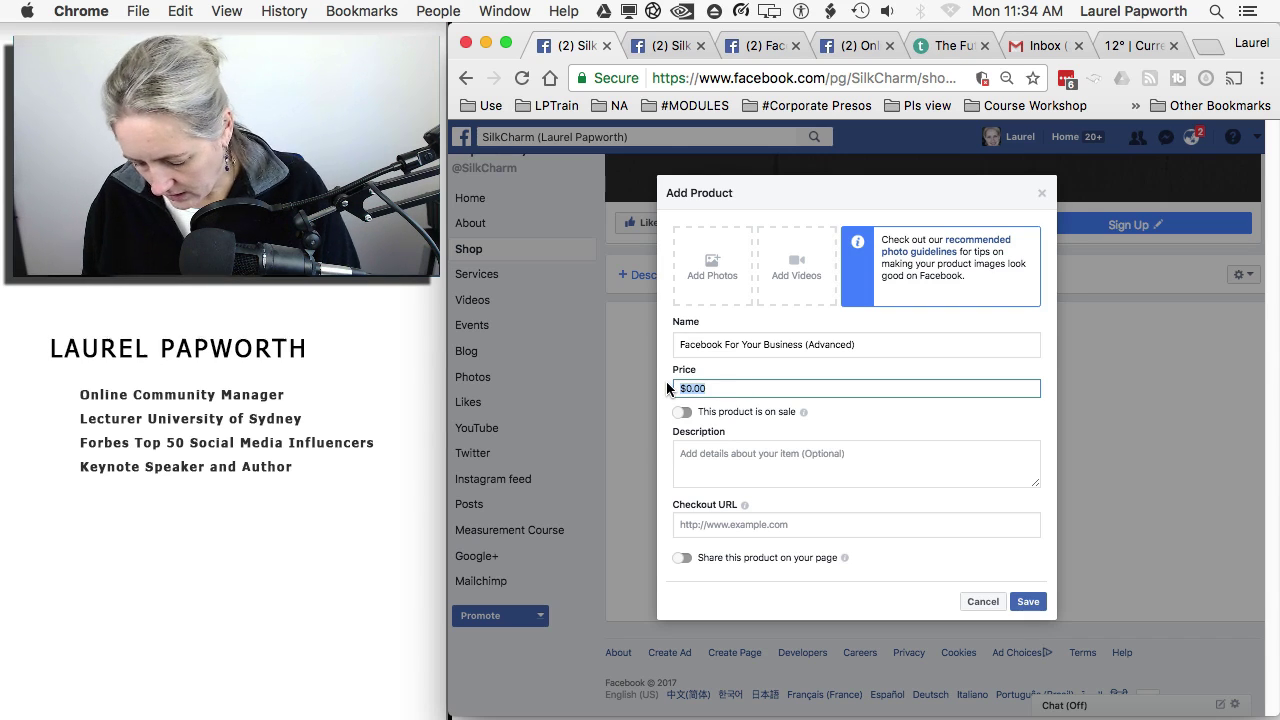
text(175)
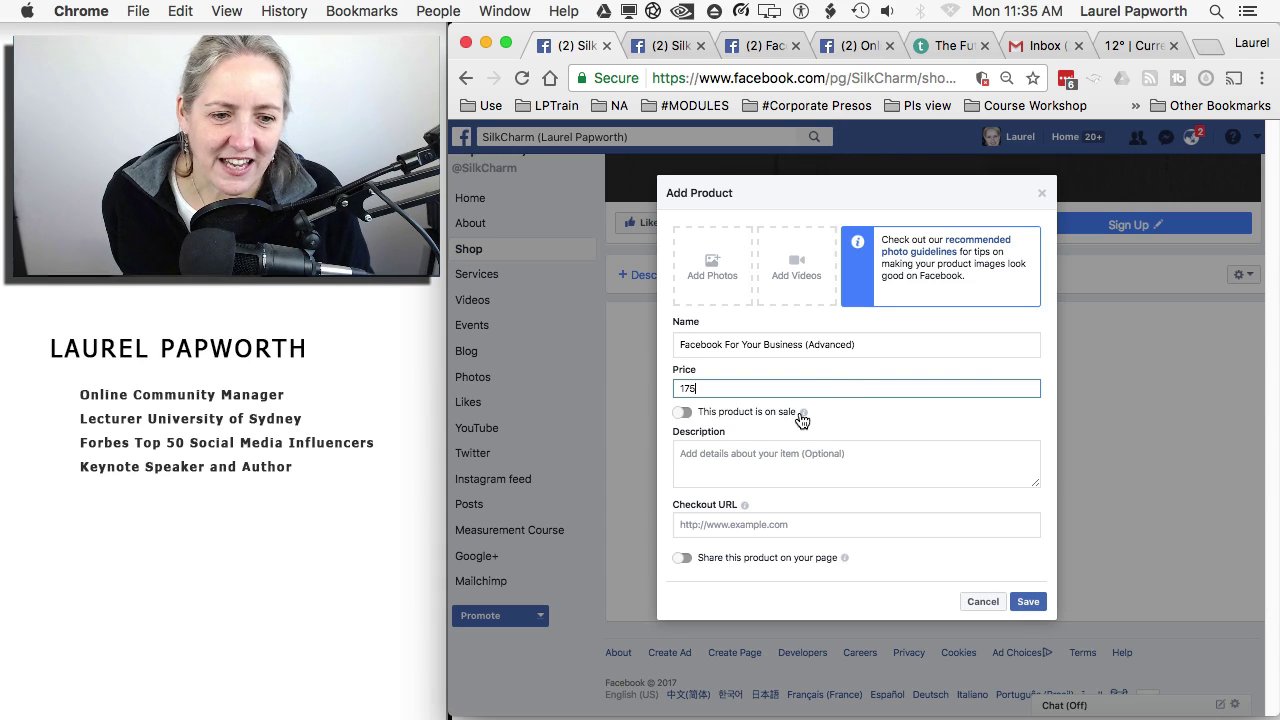
mouse_move(804, 419)
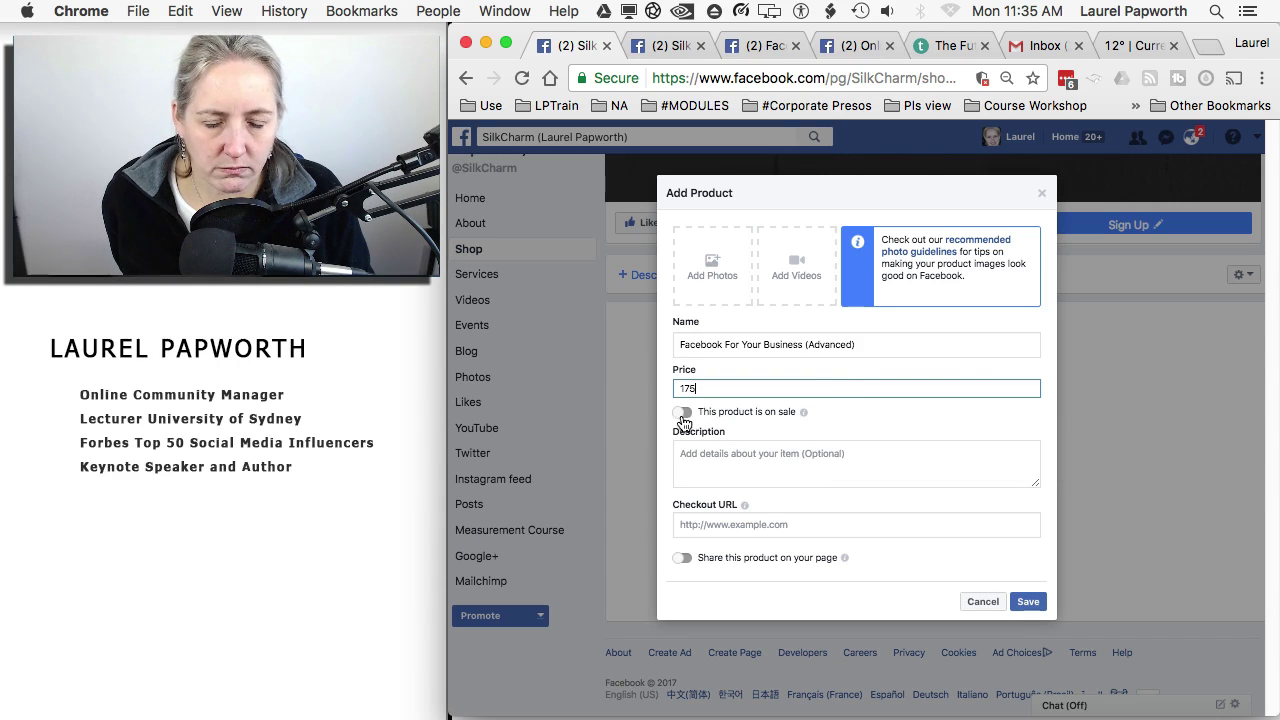
click(723, 457)
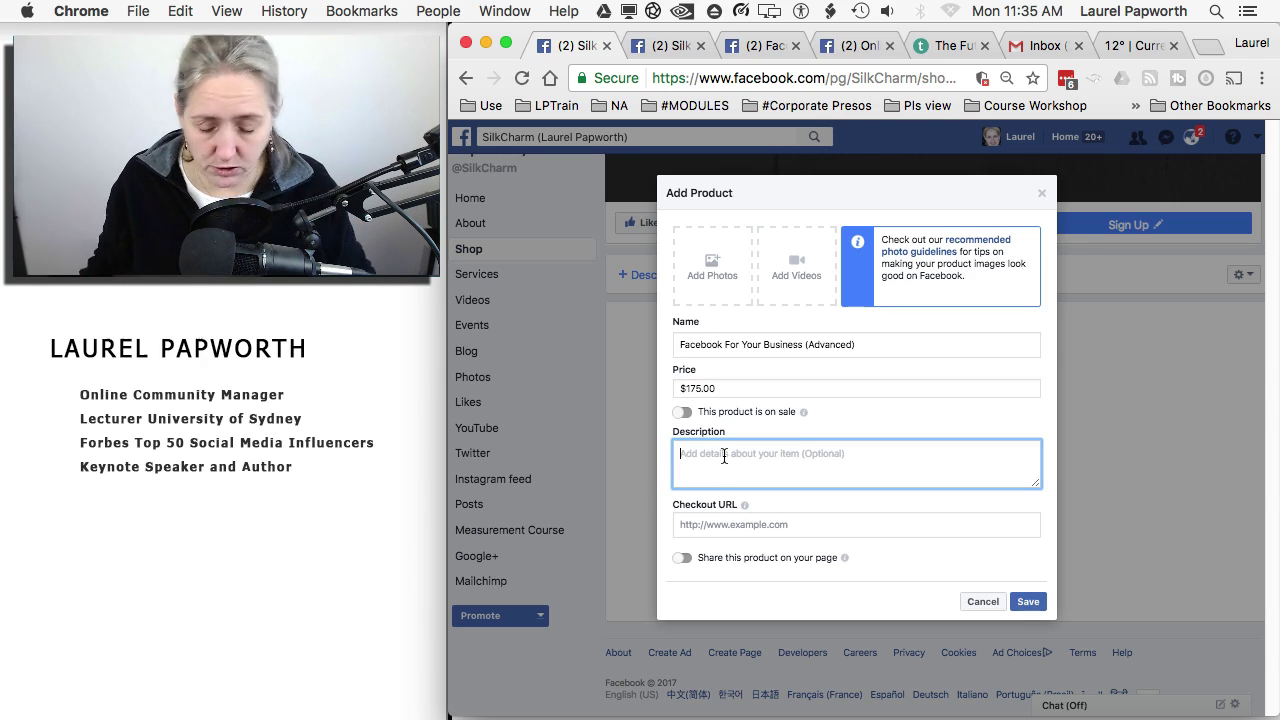
Enter the description 'Curriculum & Learning Outcomes - Who the Desirable Student is?', fixing a typo
text(Curriculum &)
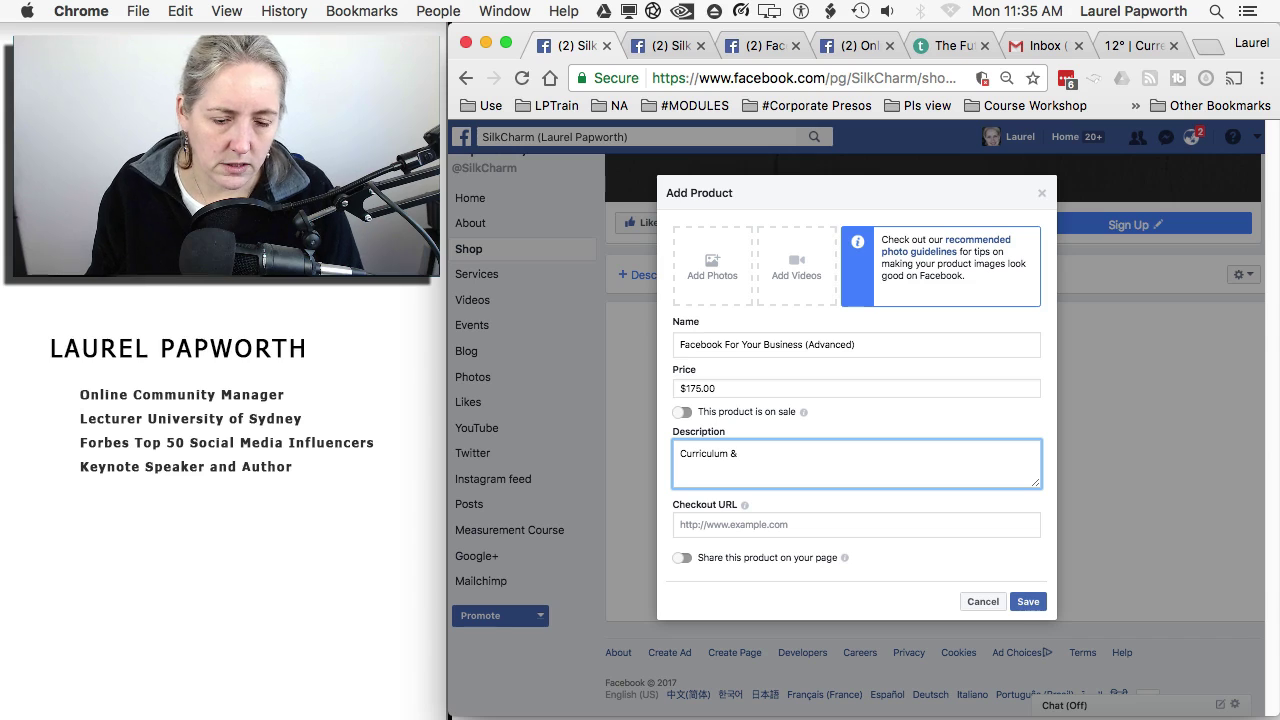
text( Leanring)
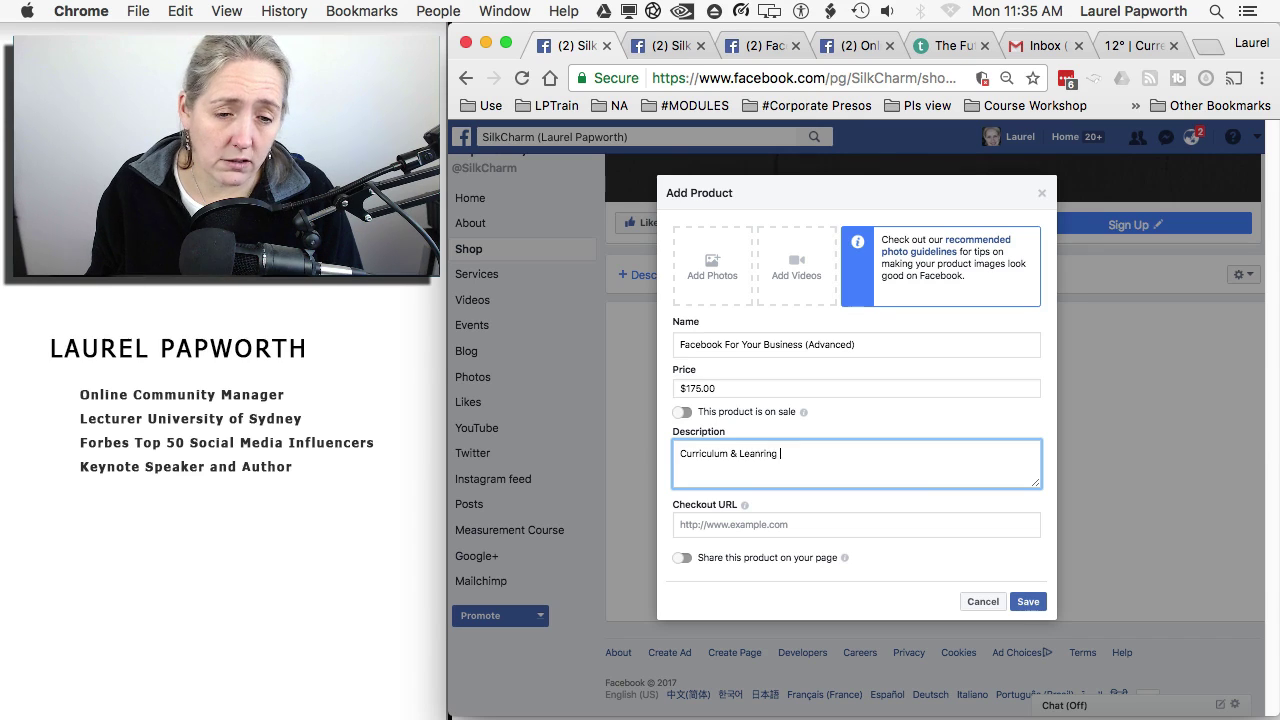
key(BackSpace)
key(BackSpace)
key(BackSpace)
key(BackSpace)
text(rning Outcomes)
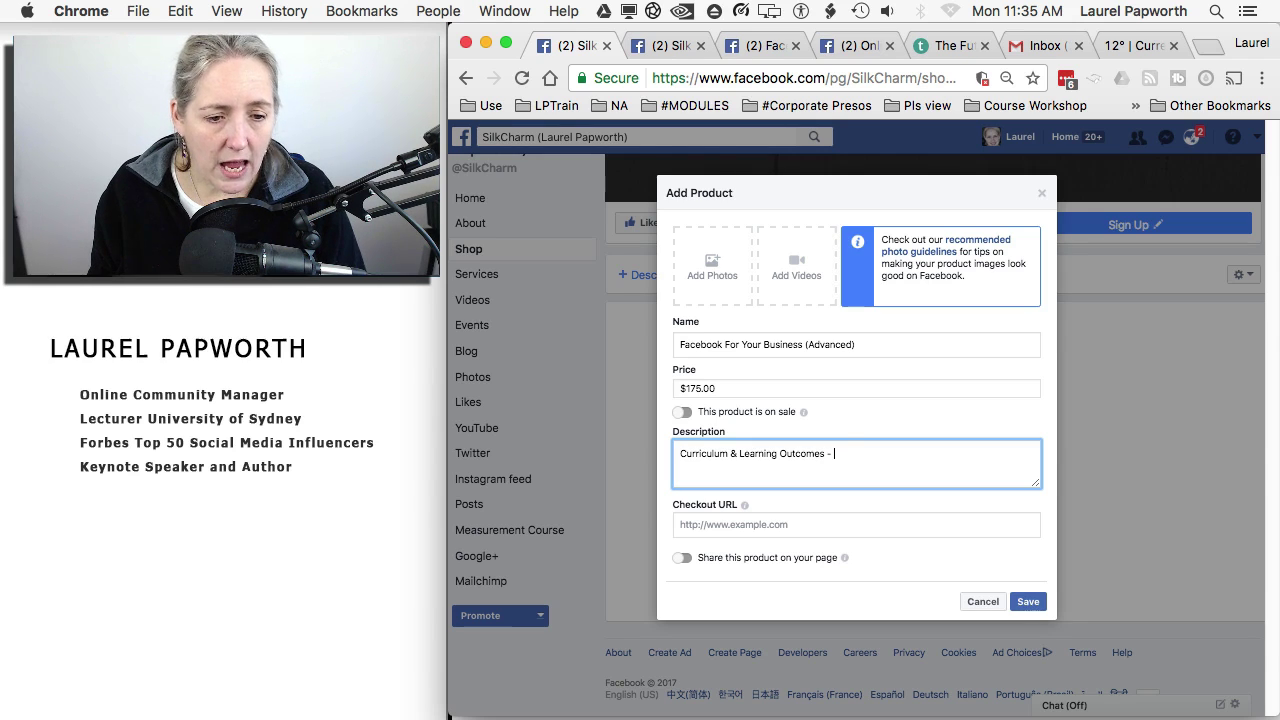
text( - Who)
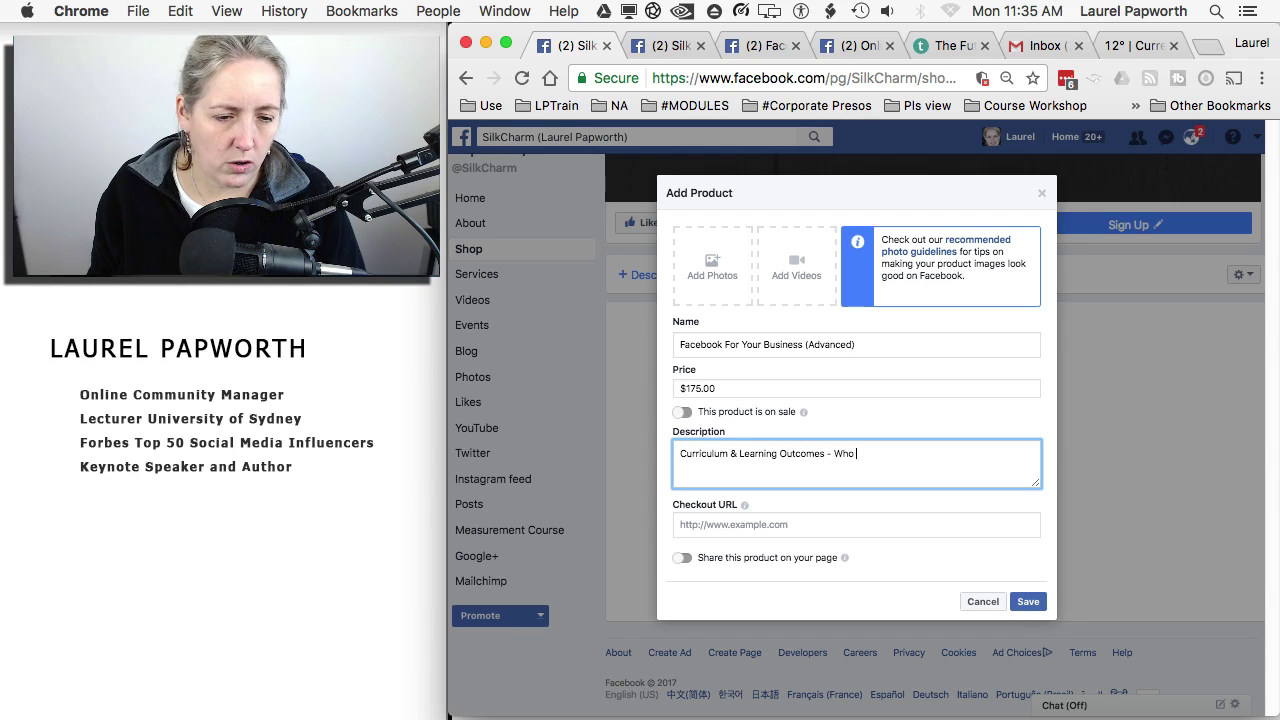
text( the Desir)
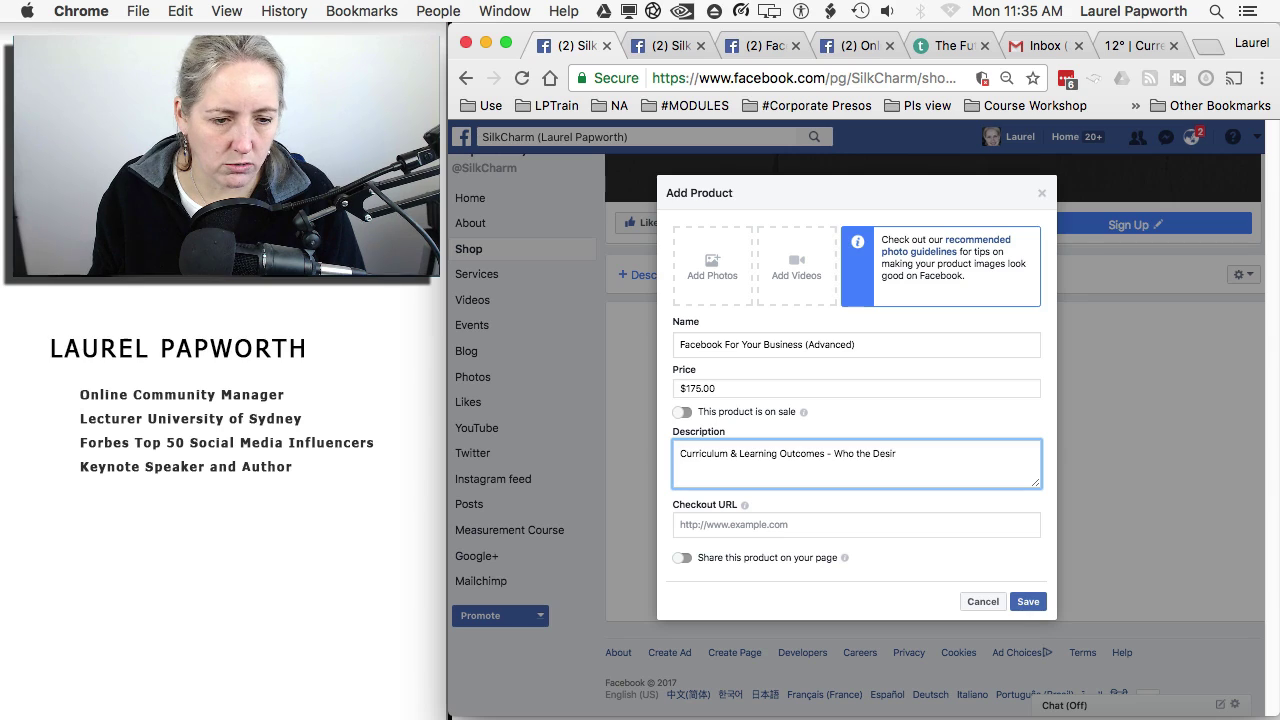
text(able Student)
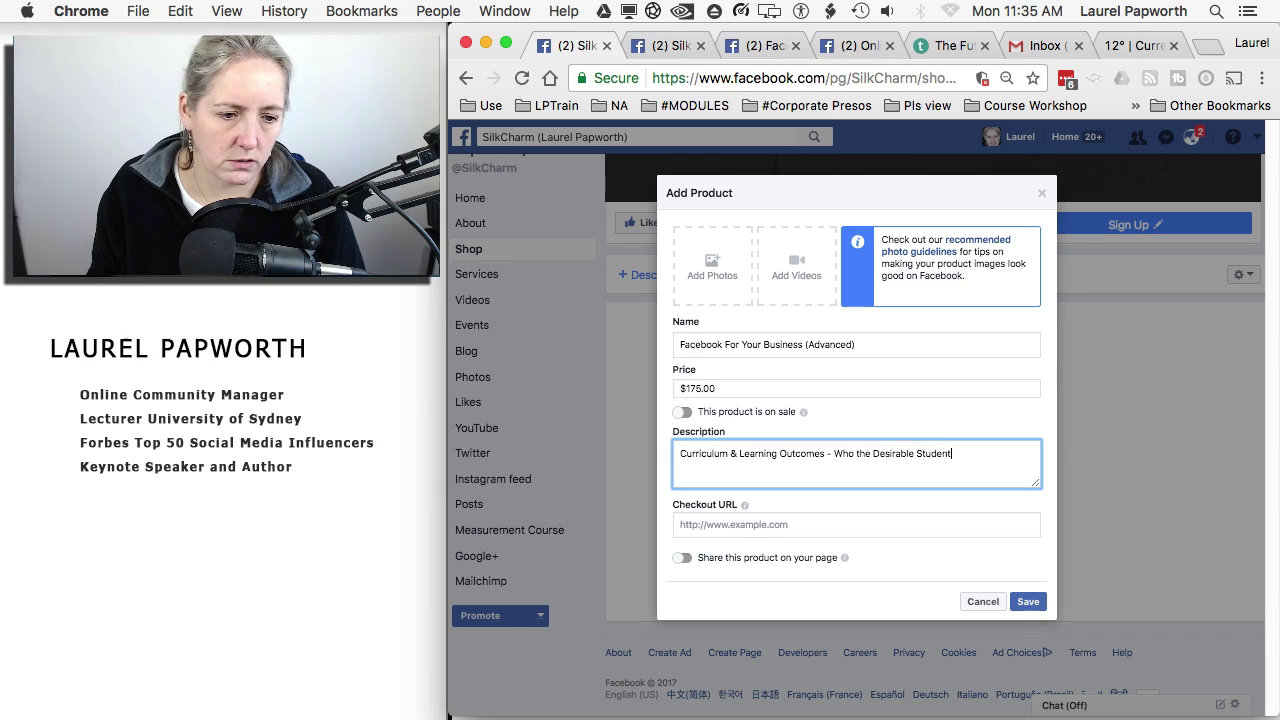
text( is?)
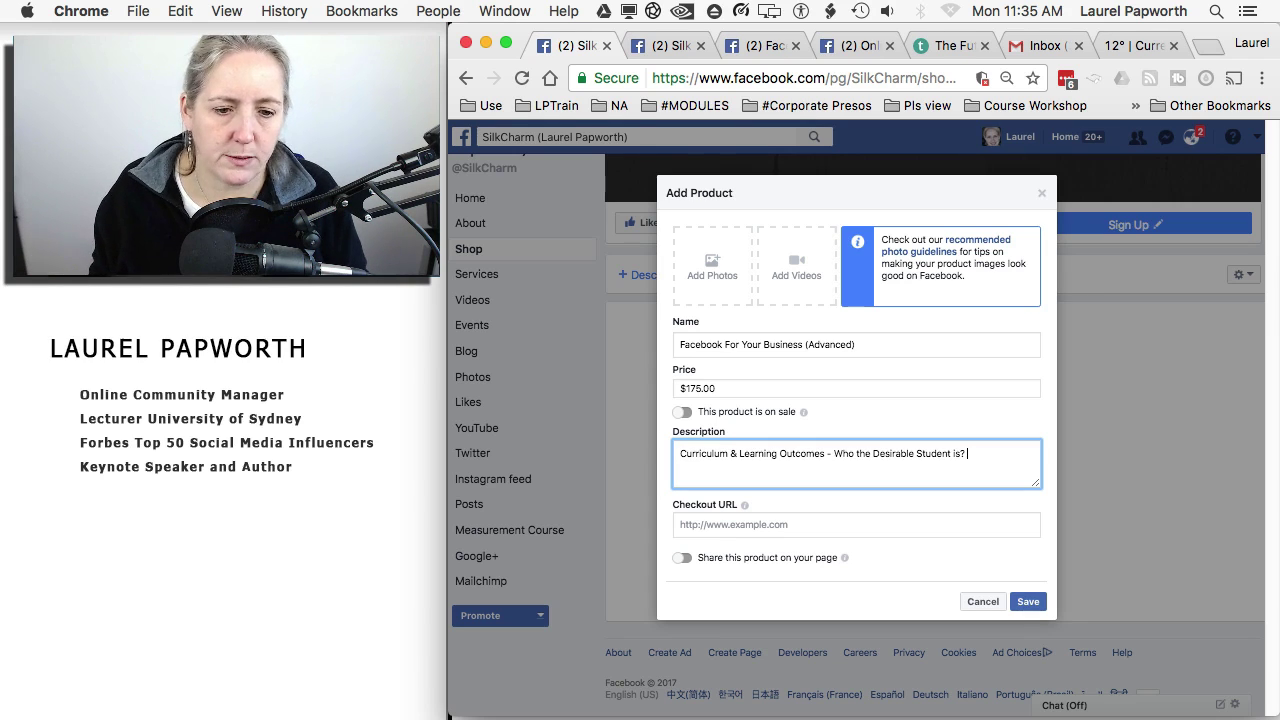
Select the Checkout URL field, then leave the Add Product form for the SilkCharm Page home
click(826, 524)
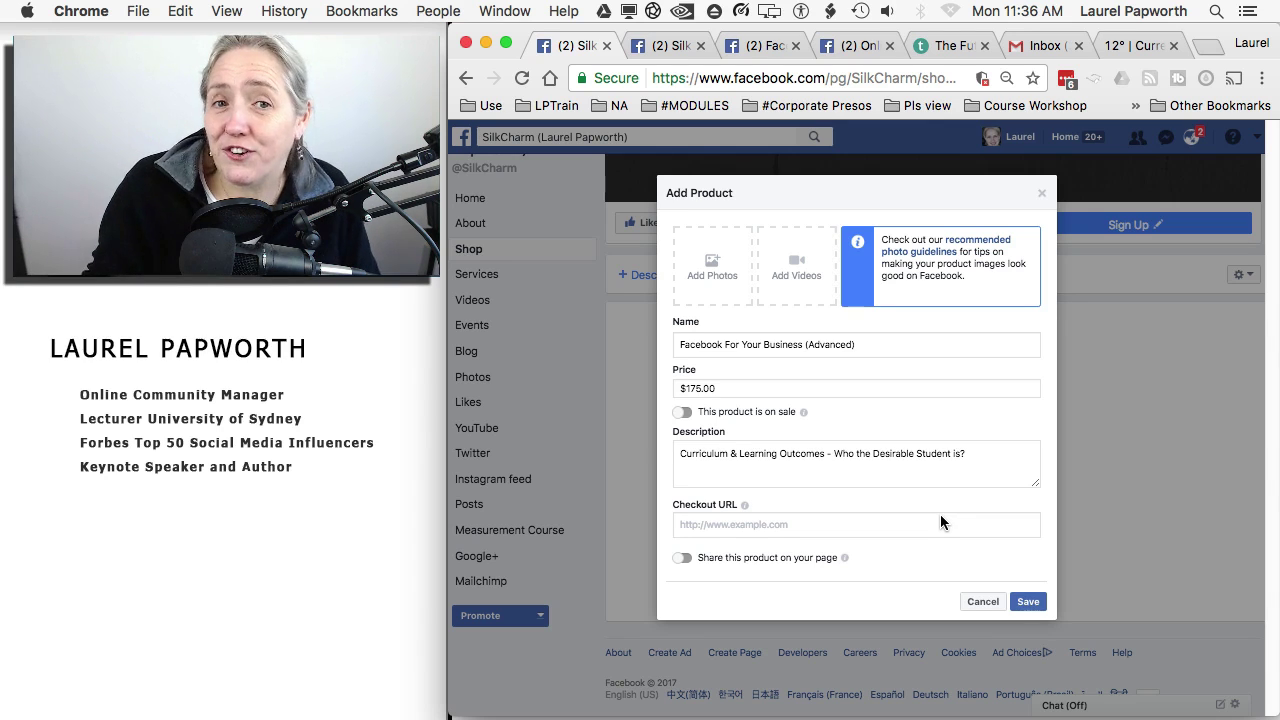
click(830, 522)
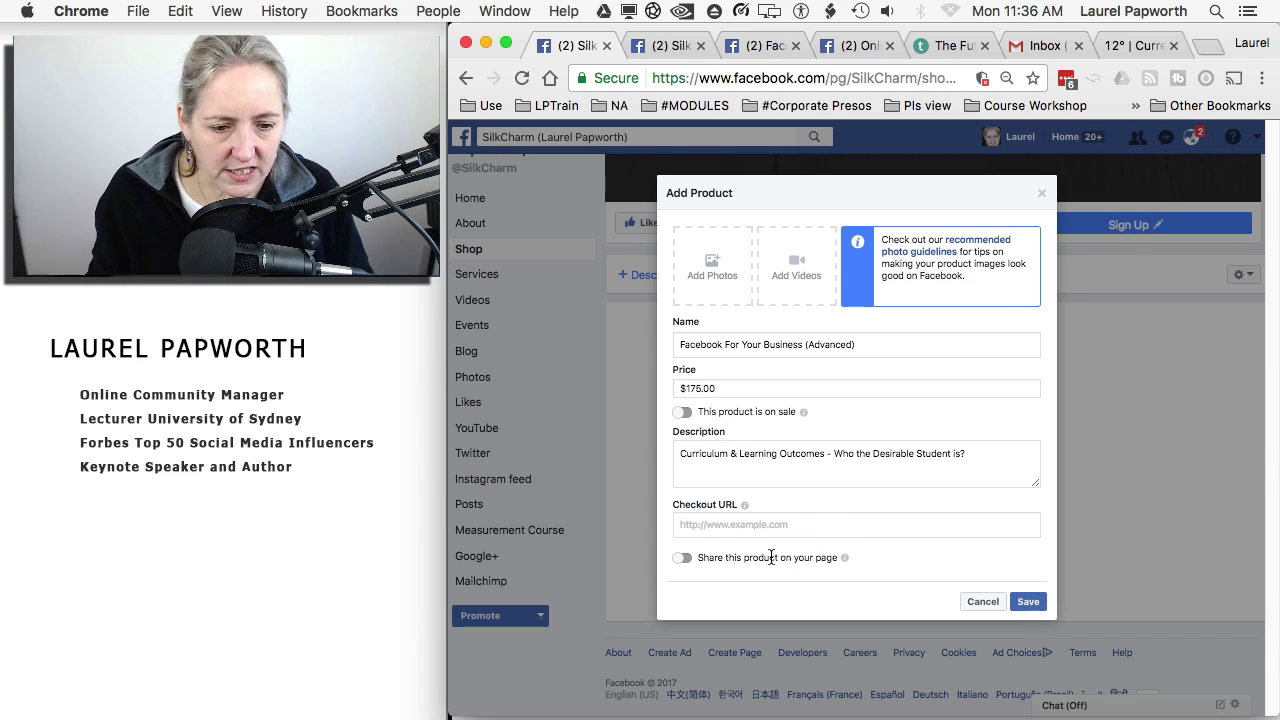
mouse_move(844, 559)
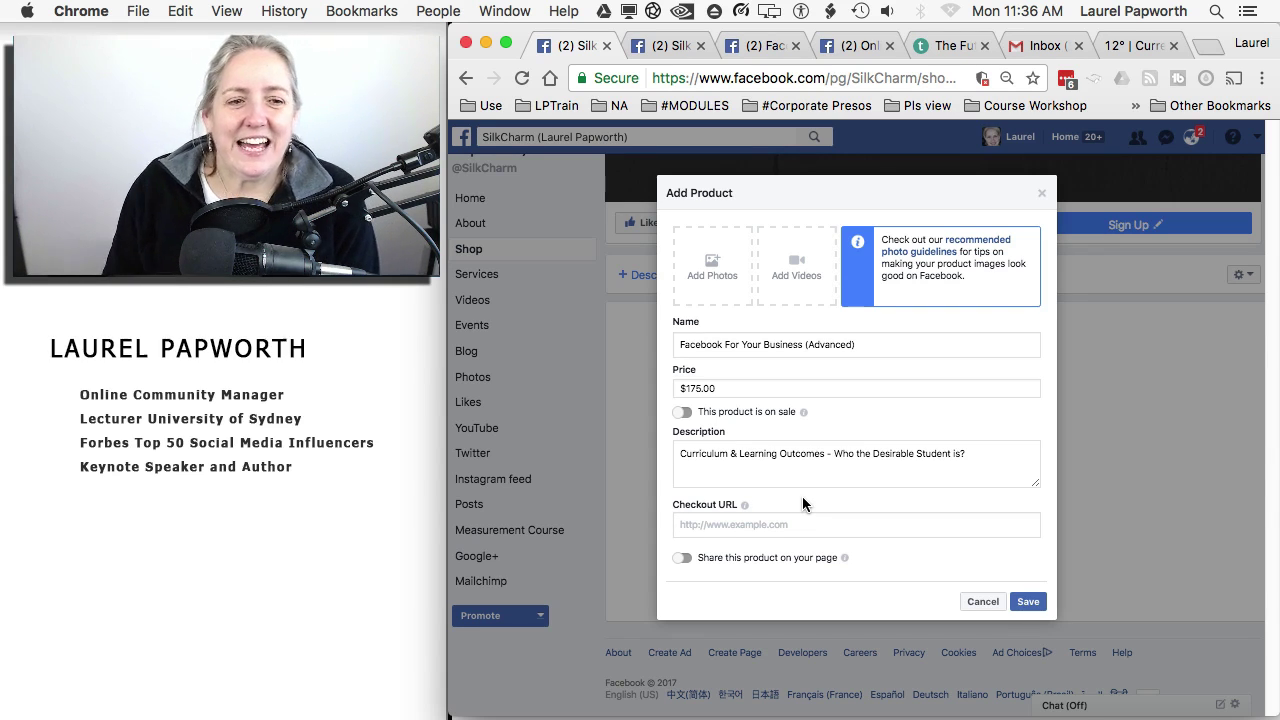
click(803, 504)
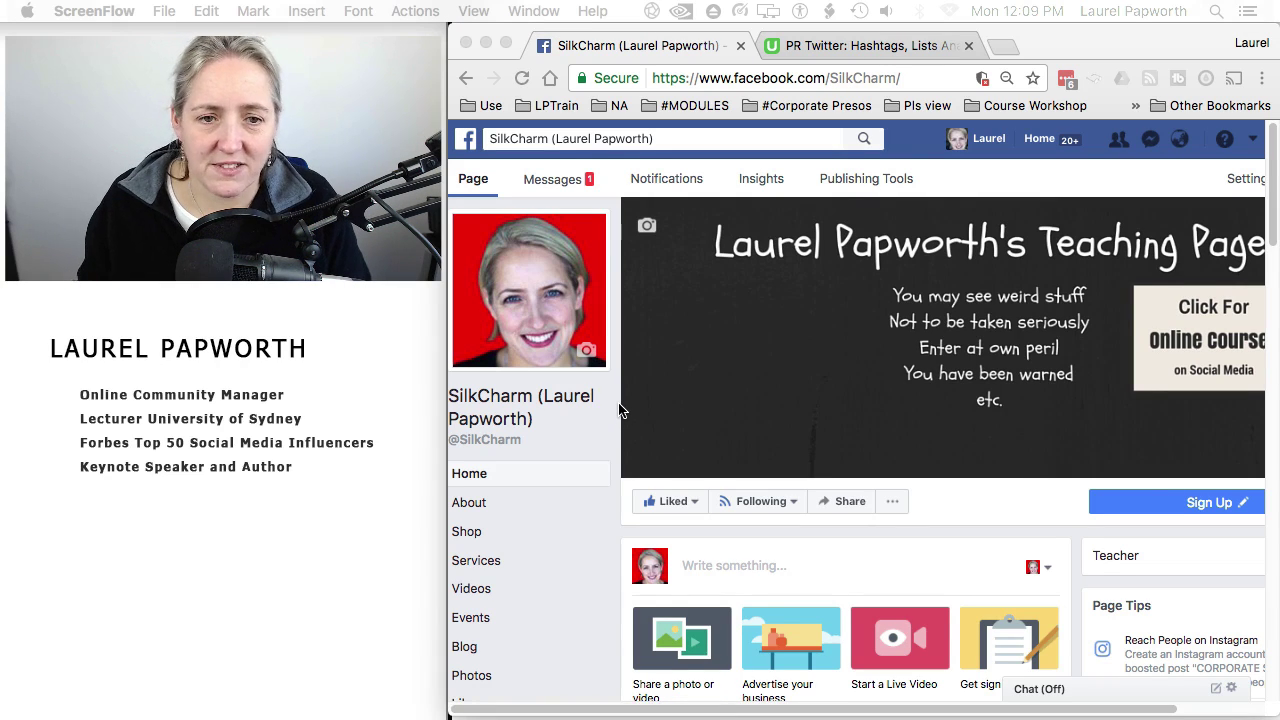
View the SilkCharm shop's two products, then switch to the PR Twitter Udemy Price & Coupons page
click(476, 531)
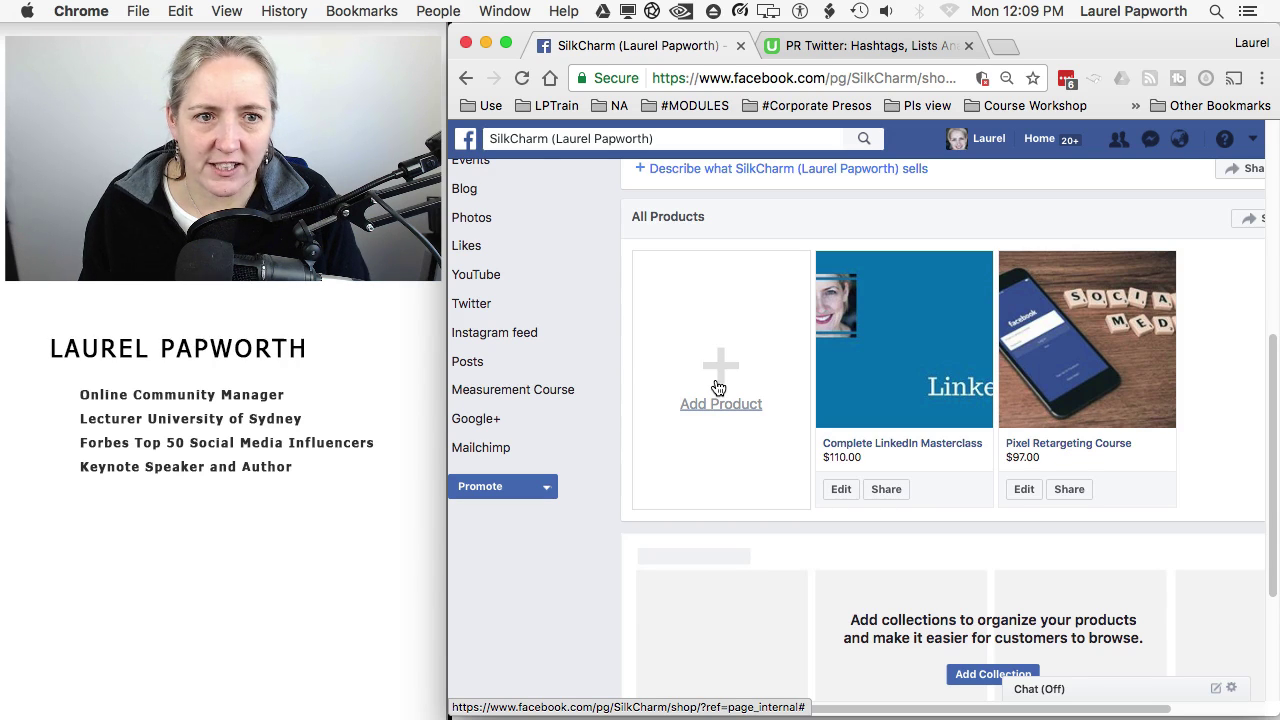
click(810, 50)
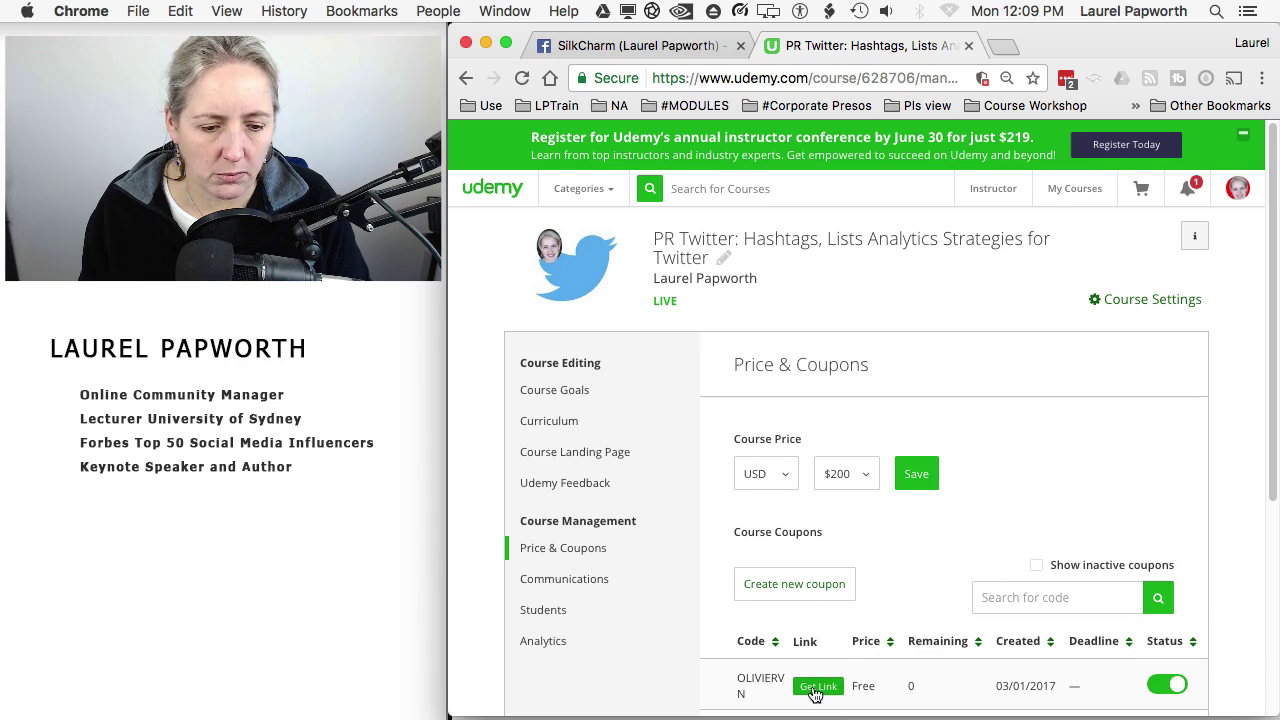
Copy the PR Twitter course's free coupon link and close the coupon link window
click(818, 686)
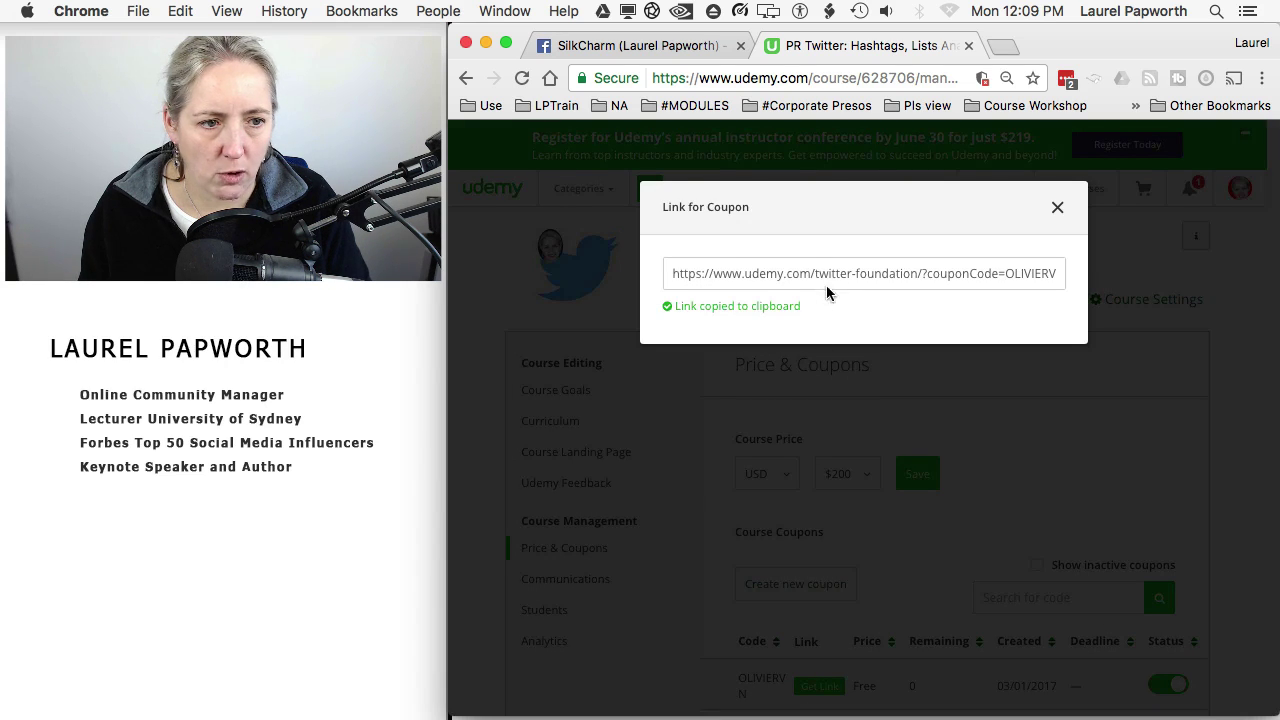
click(1057, 207)
Start a new product in the SilkCharm shop and begin adding a photo from the computer
click(616, 46)
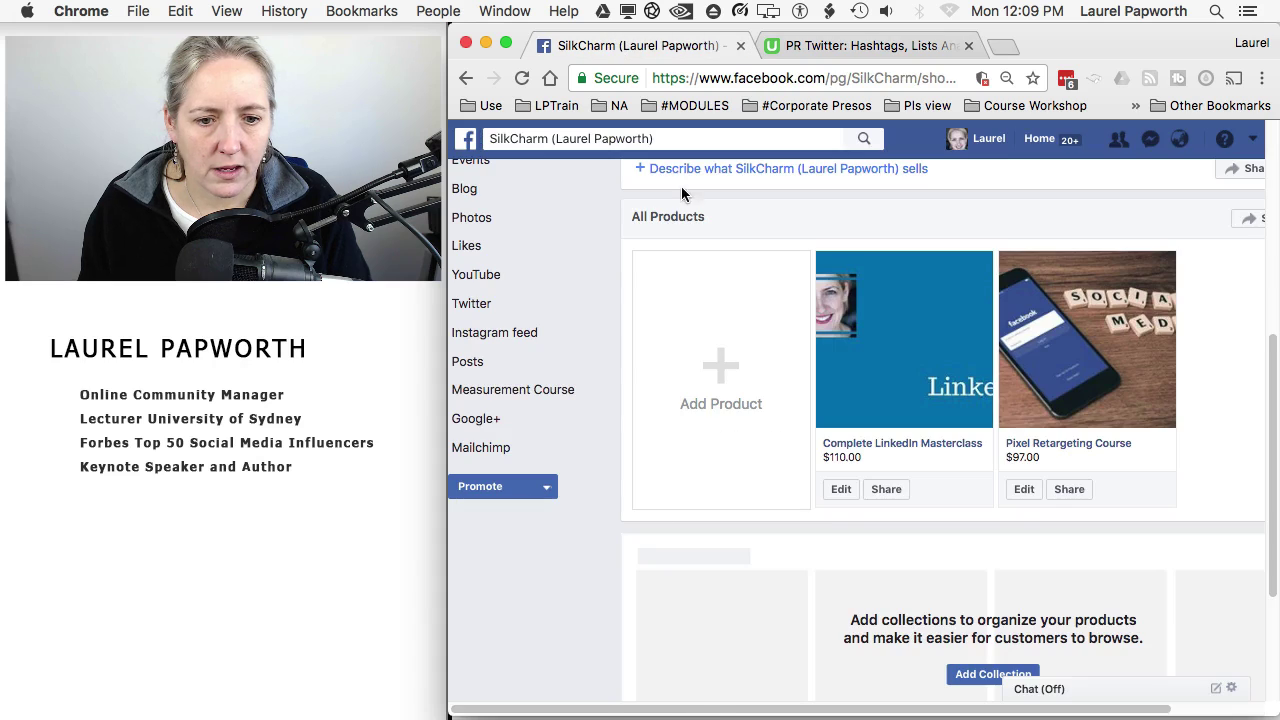
click(718, 403)
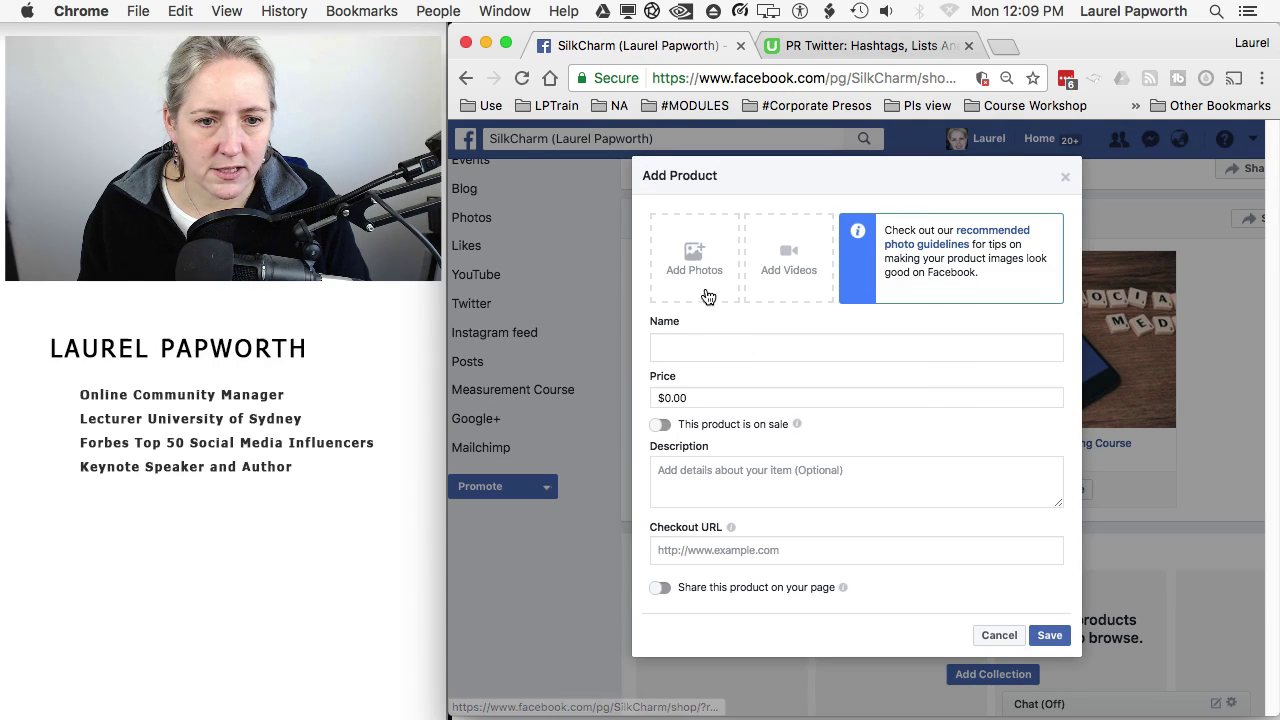
click(695, 255)
click(969, 466)
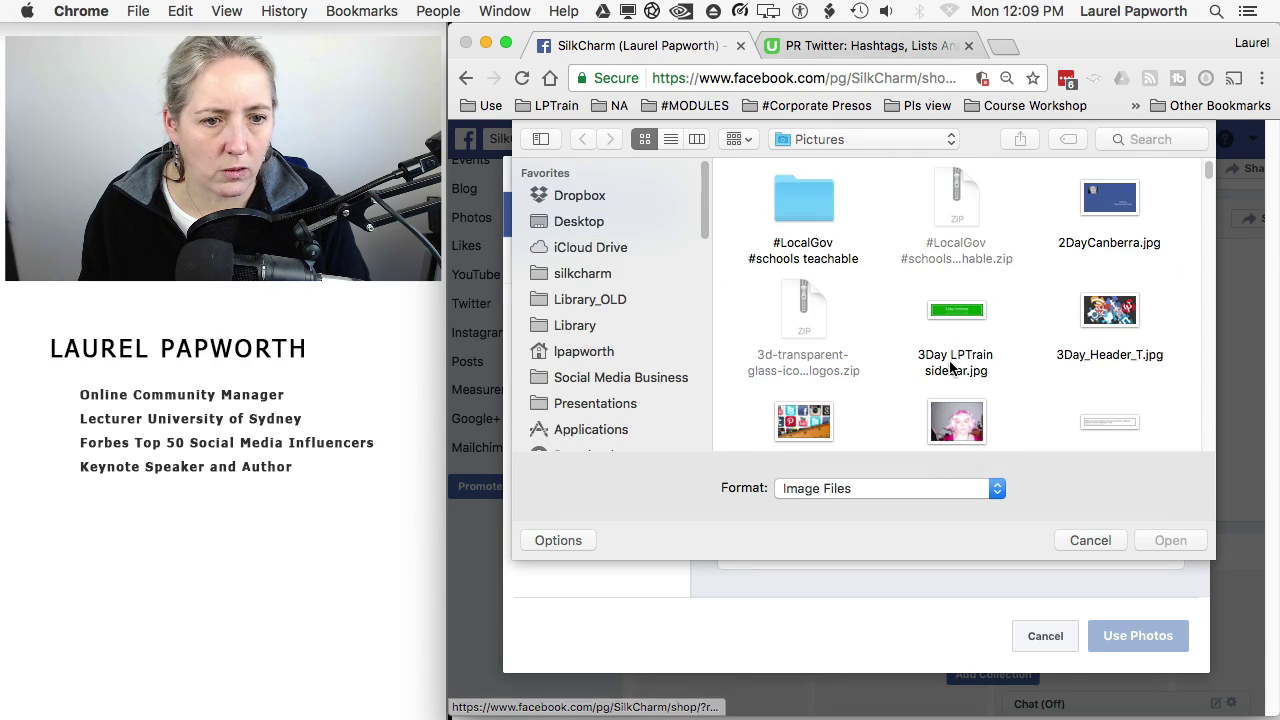
Find Twitter Headshot.jpg in Pictures and use it as the product photo
click(1142, 137)
text(twitter)
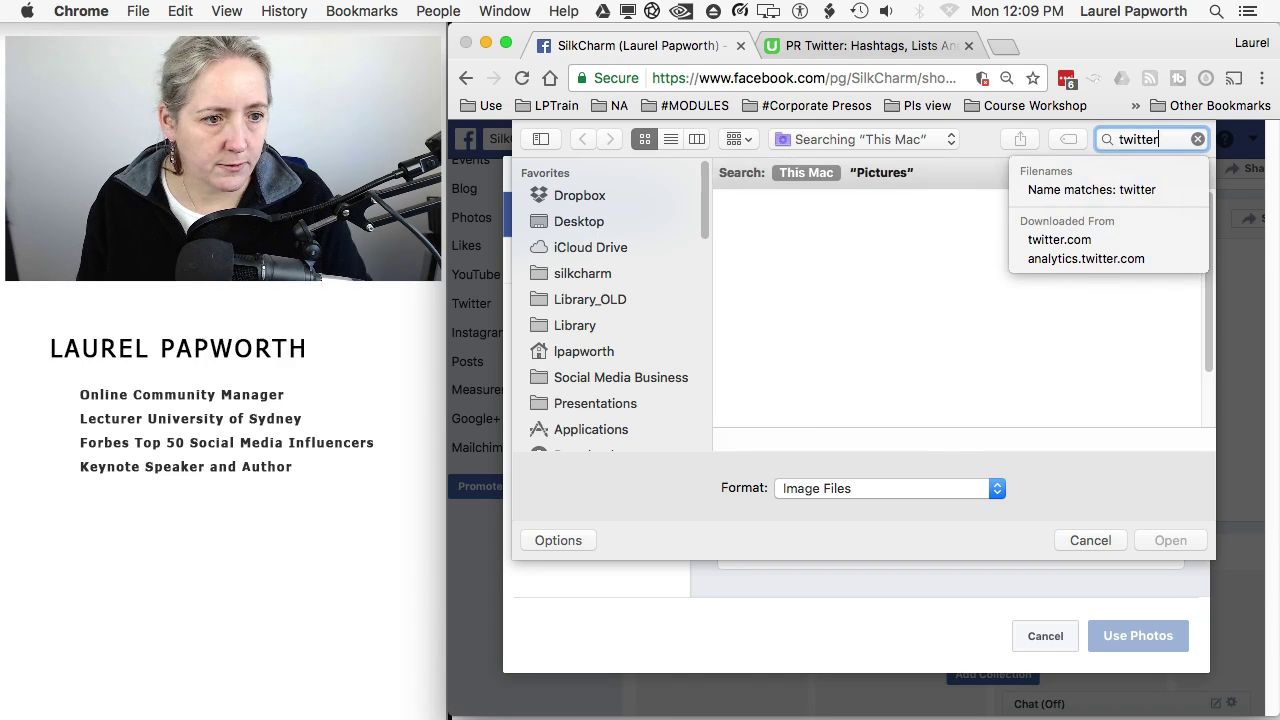
click(1123, 194)
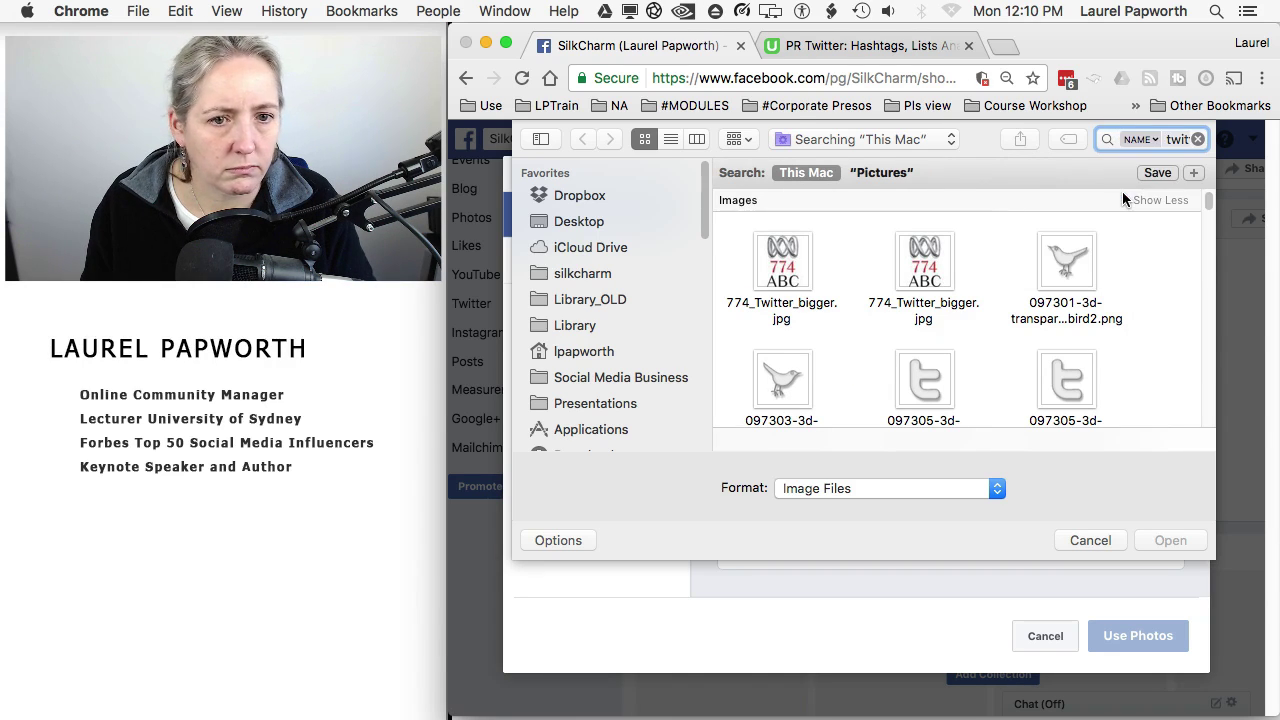
click(880, 172)
scroll(1057, 341, down, 10)
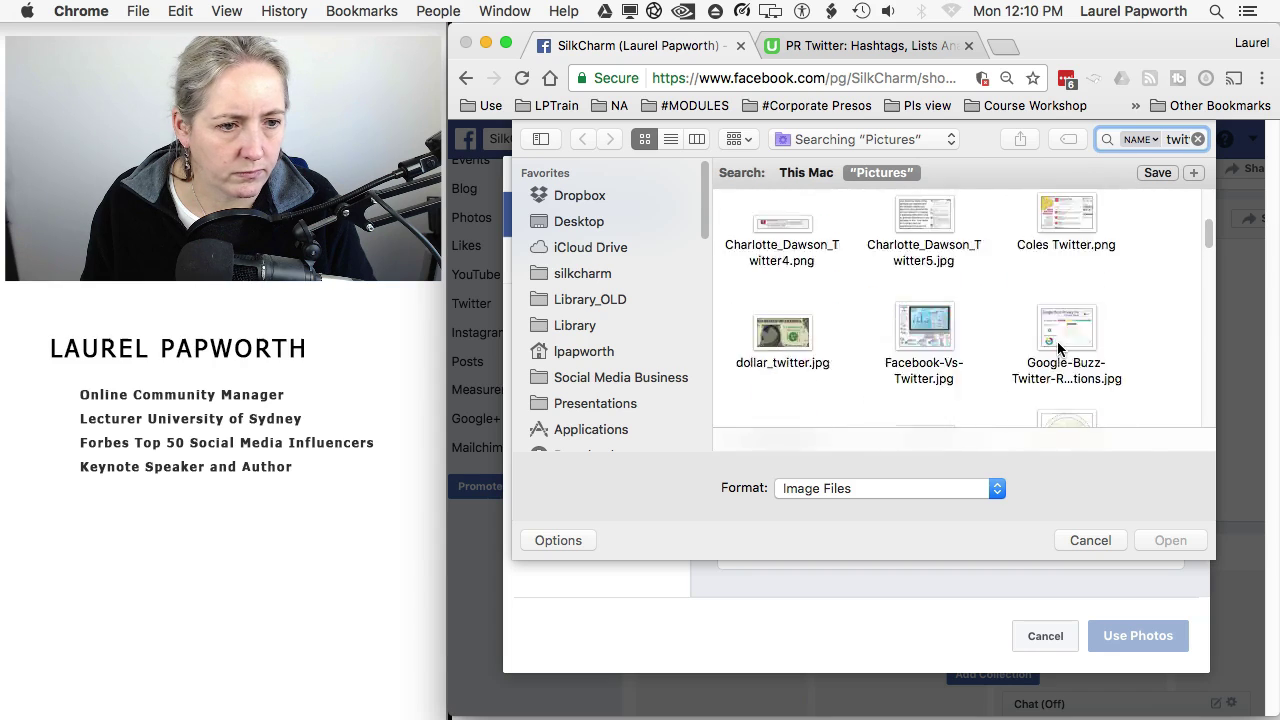
scroll(1057, 341, down, 5)
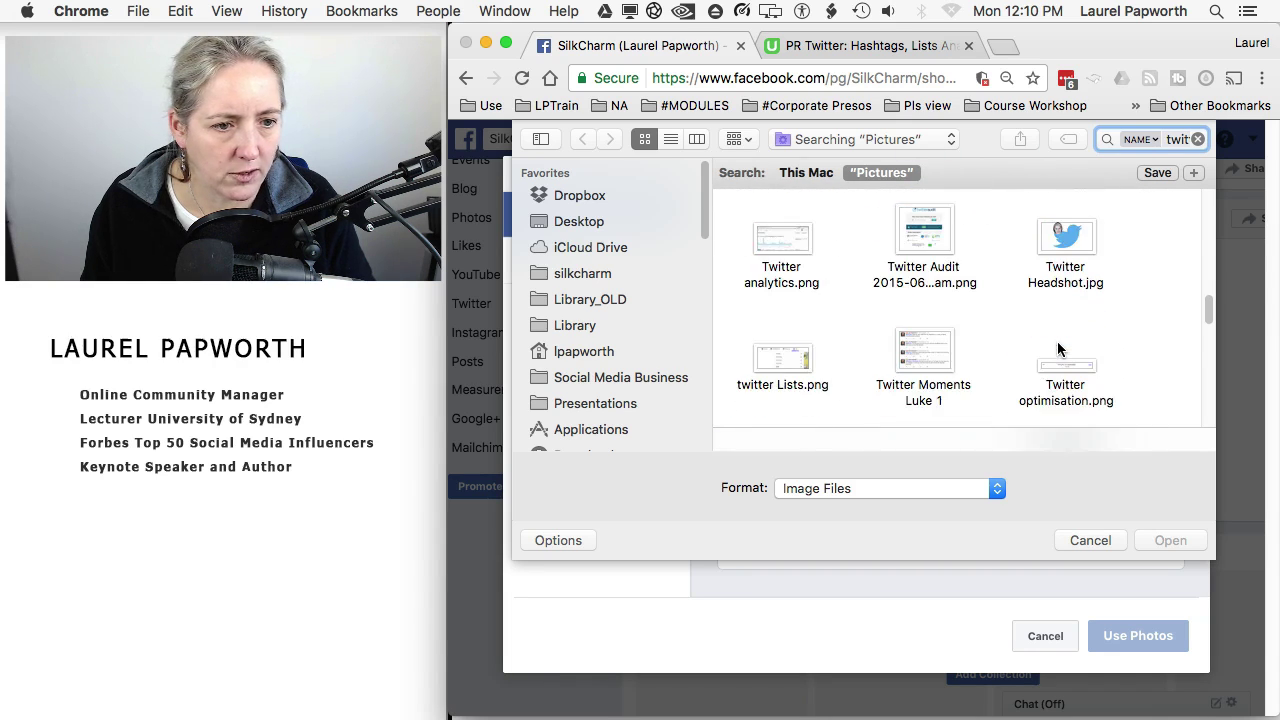
click(1070, 262)
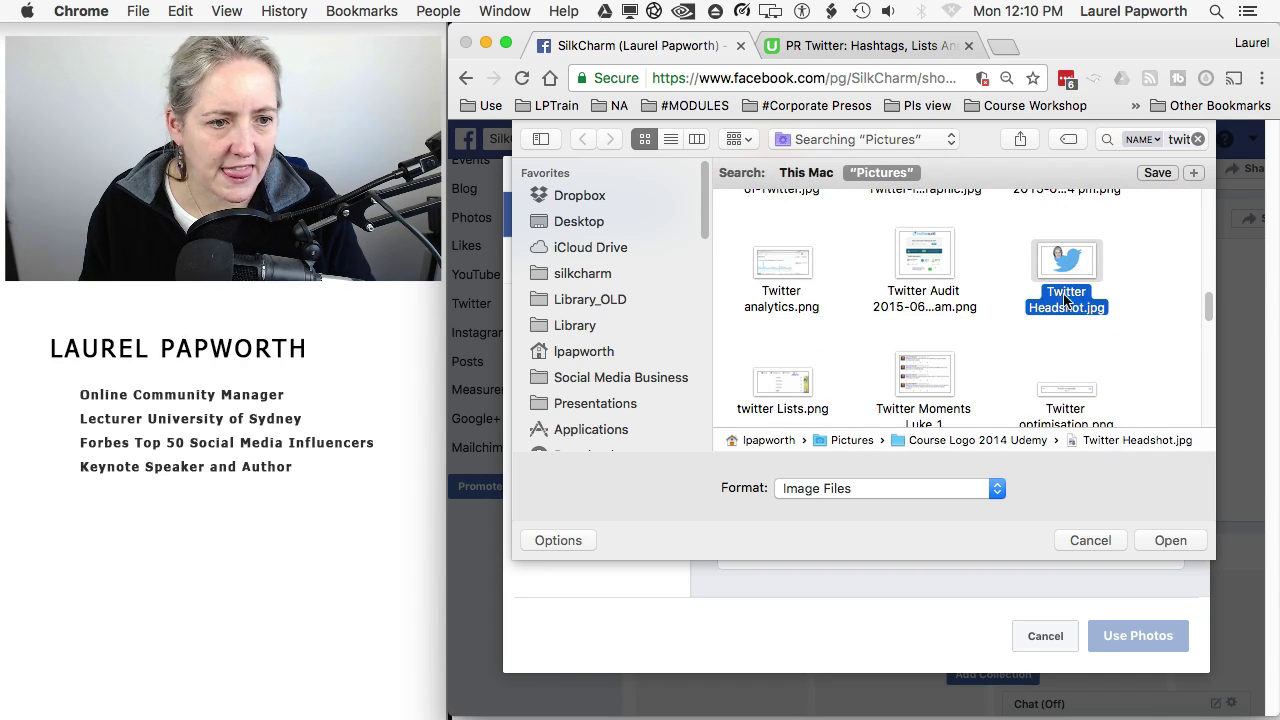
click(1169, 540)
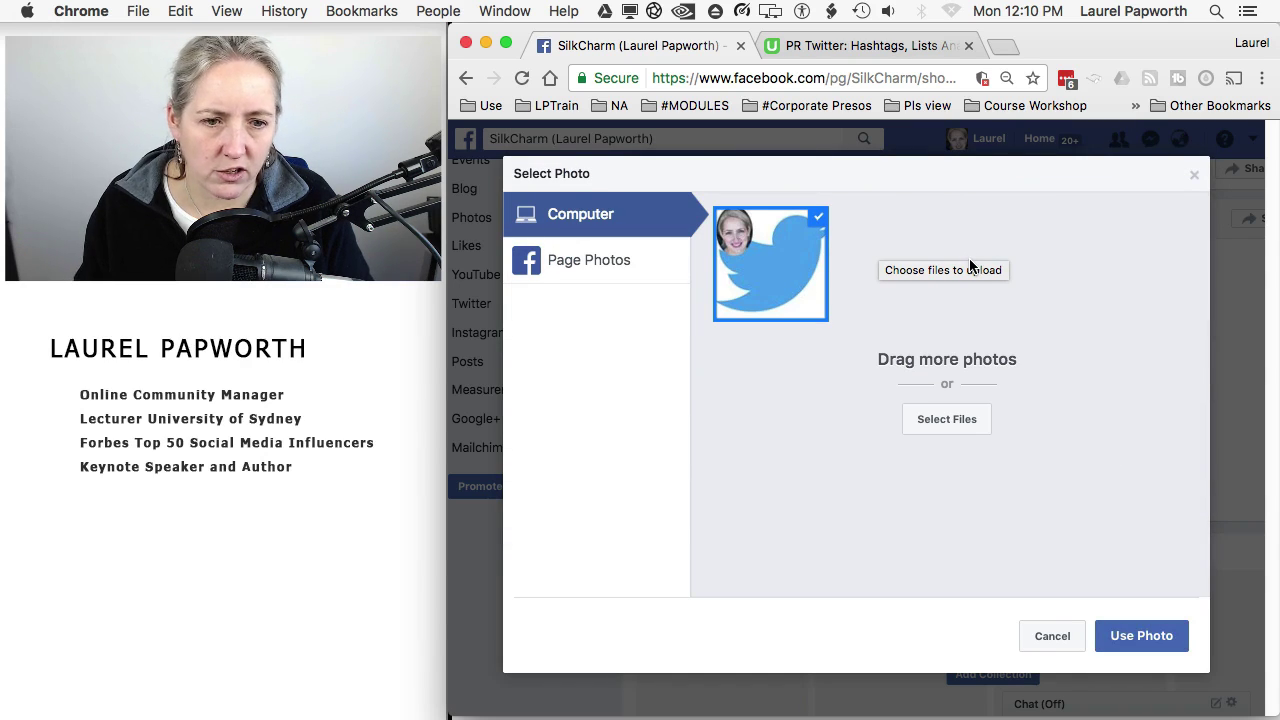
click(1157, 637)
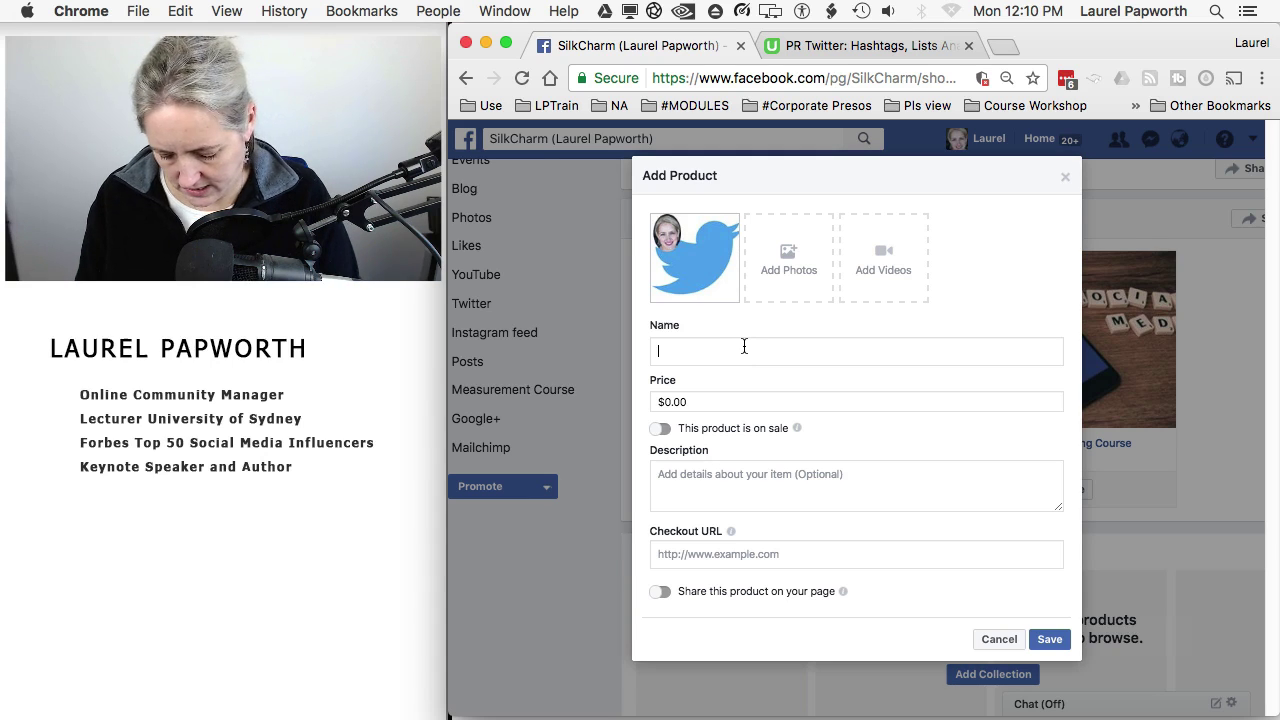
Name the product 'PR Twitter: Hashtags, Lists Analytics Strategies for Twitter' using the Udemy course title
click(853, 45)
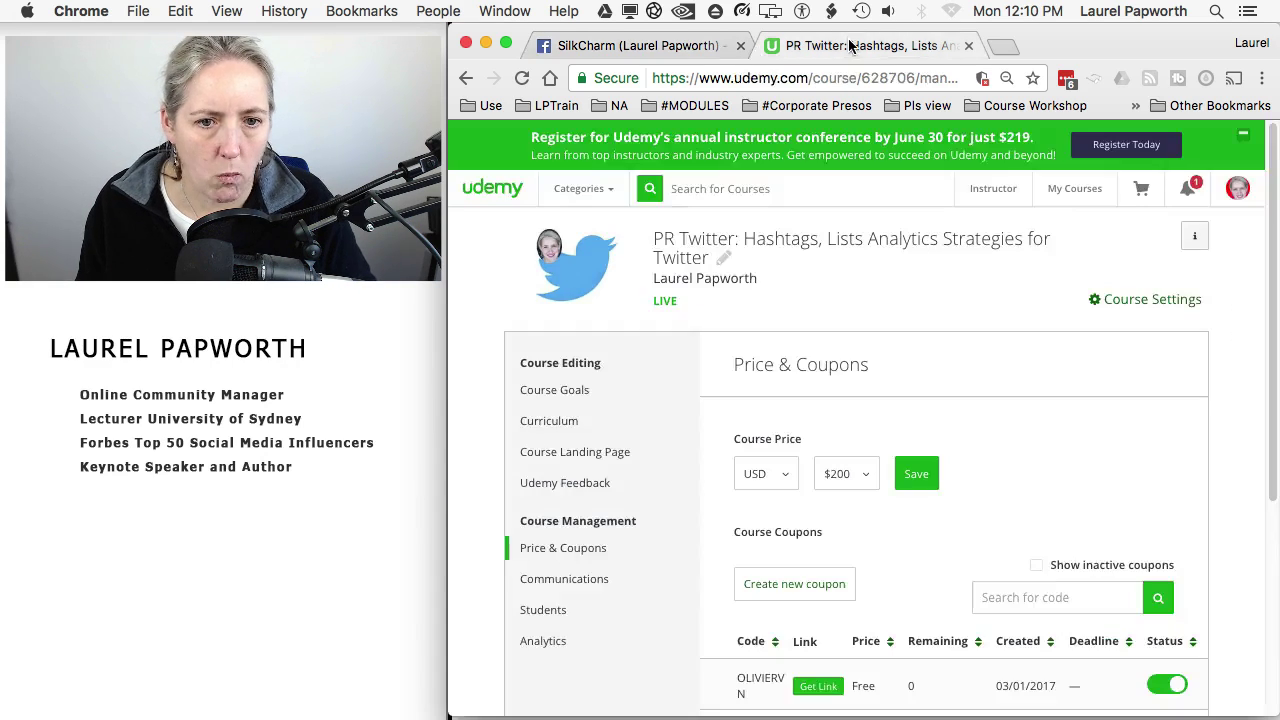
drag(656, 236, 705, 257)
key(super+c)
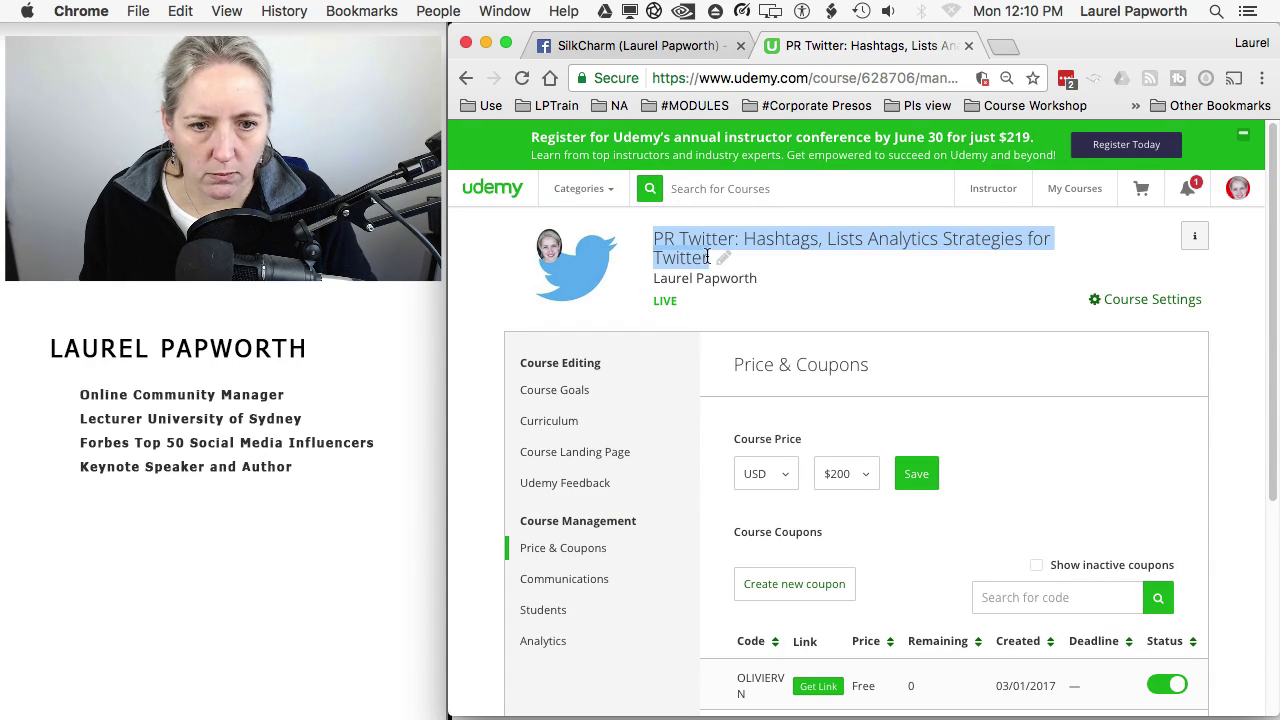
click(660, 46)
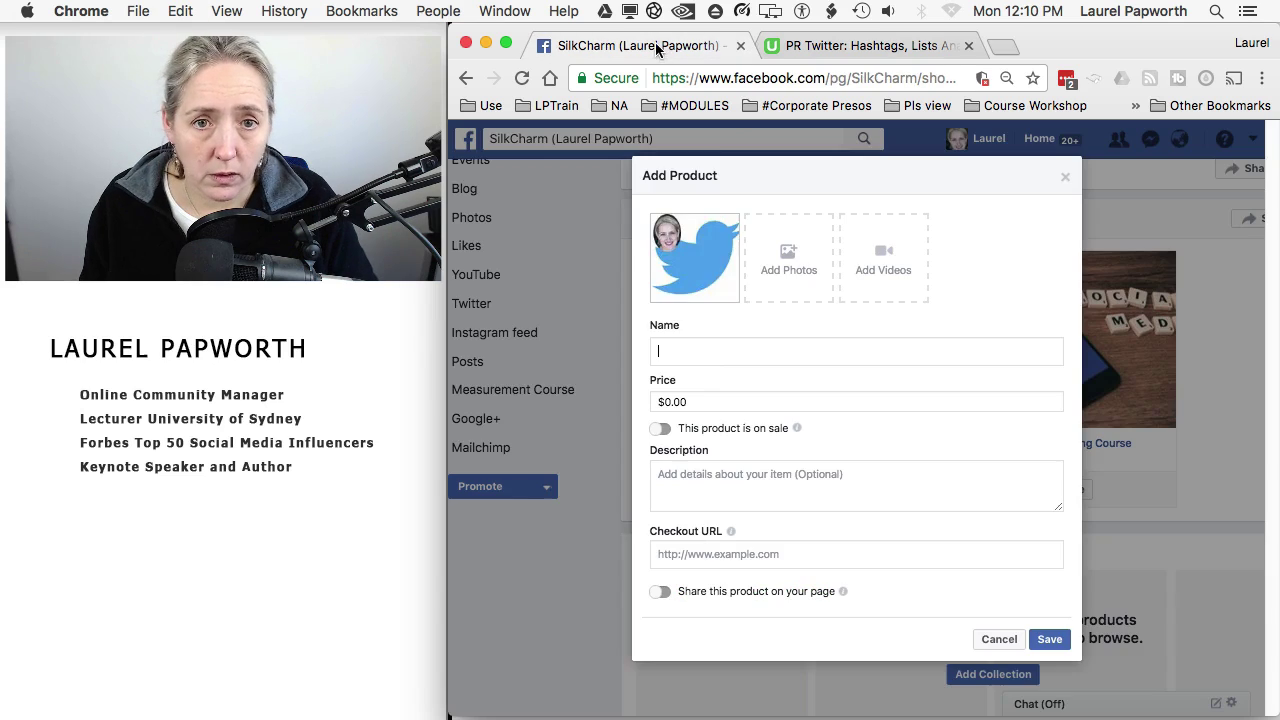
click(720, 354)
key(super+v)
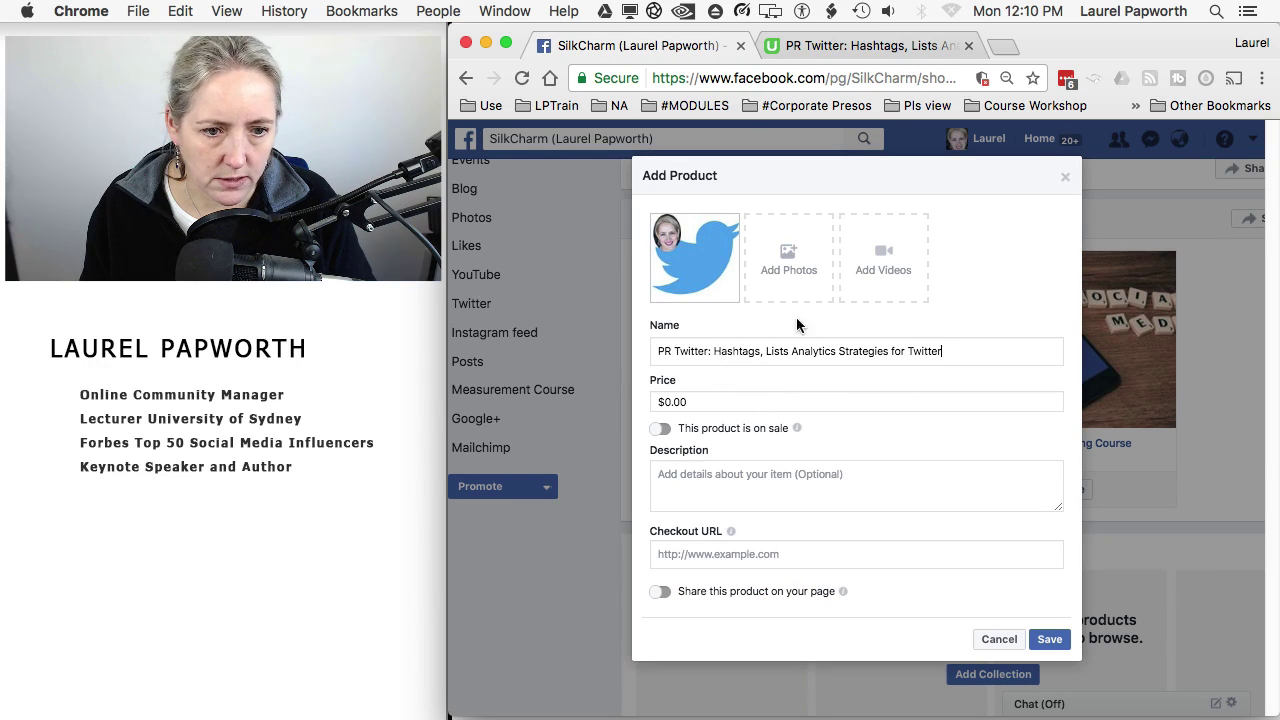
Replace the $0.00 product price with 200
click(815, 50)
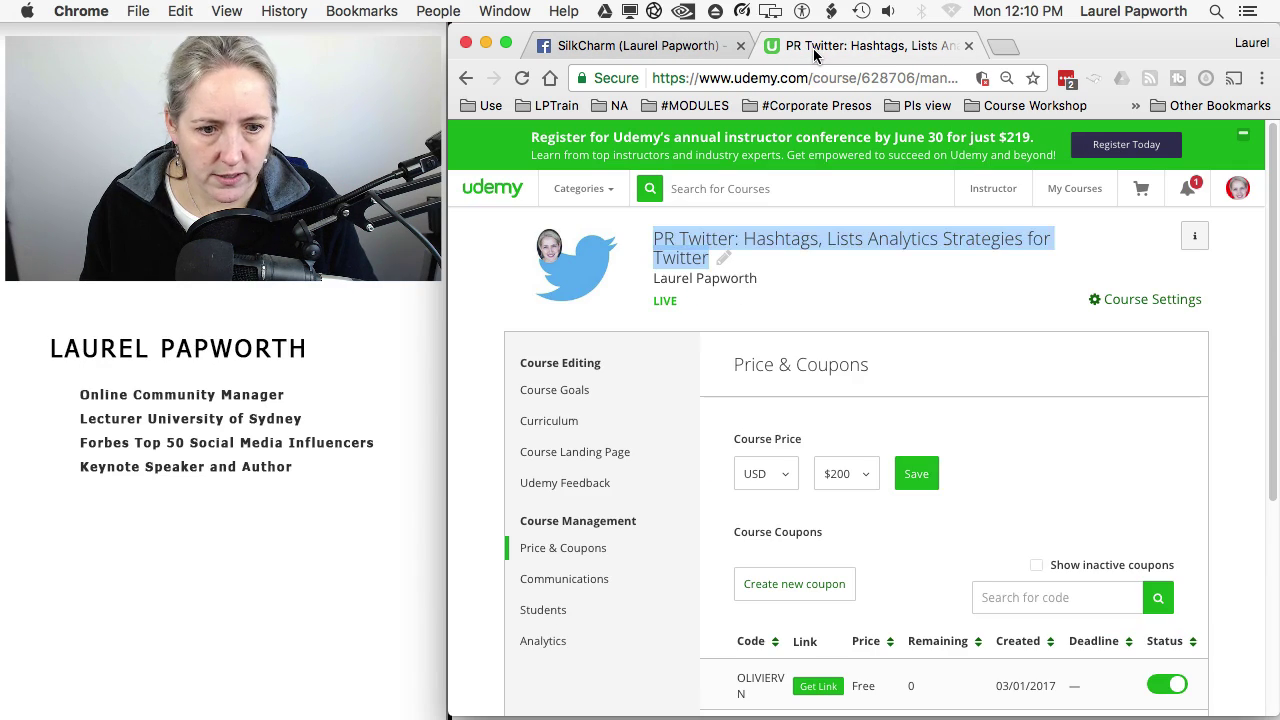
click(675, 47)
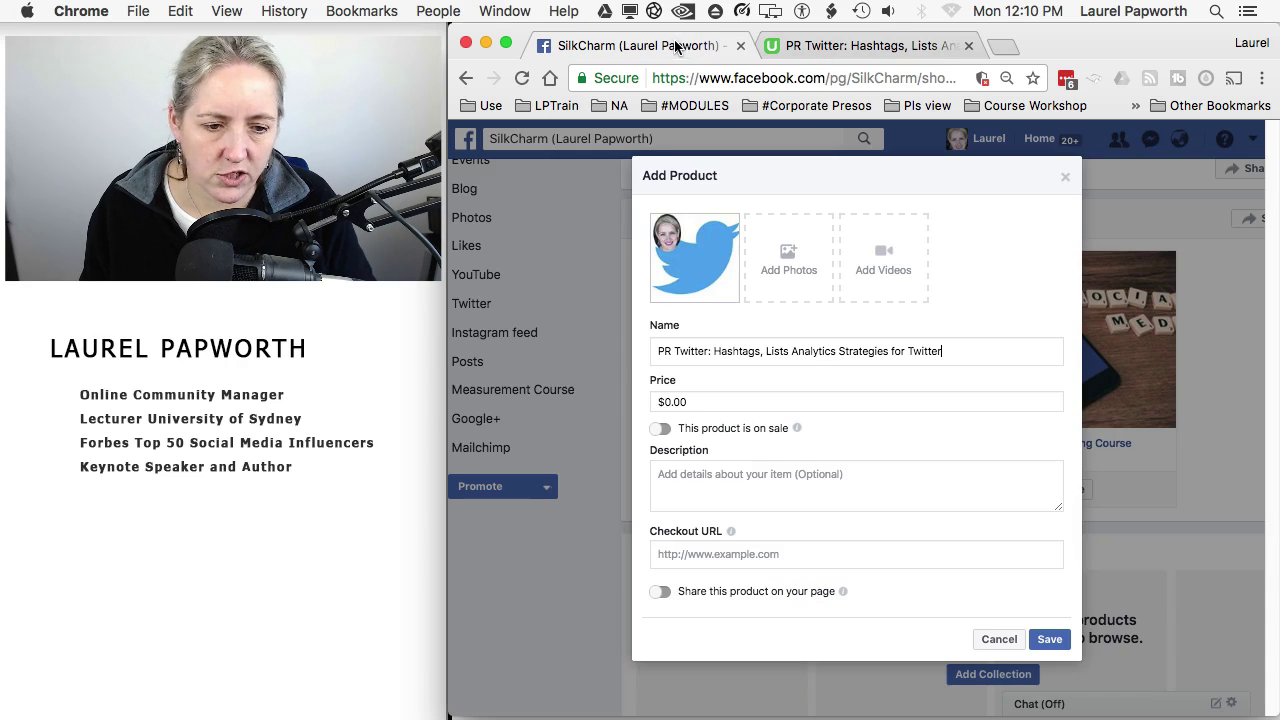
drag(720, 401, 624, 399)
text(200)
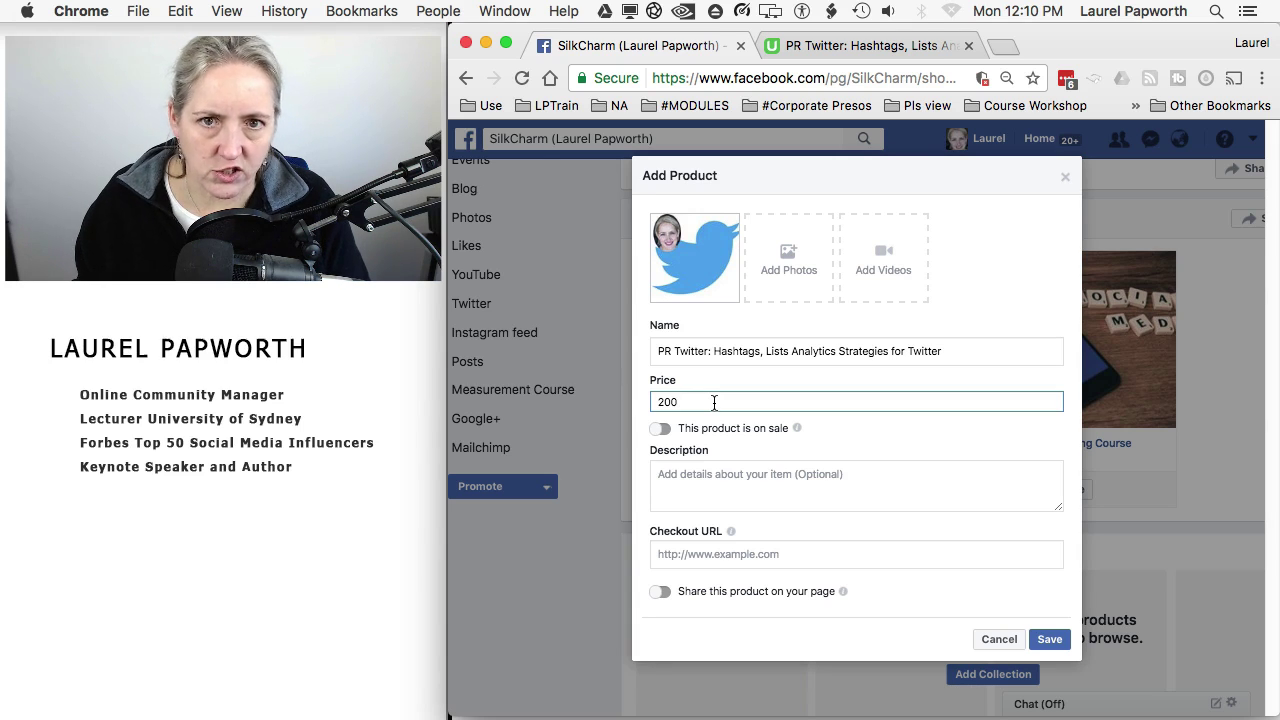
Copy the Udemy Course Landing Page description into the Facebook product's Description field
click(725, 482)
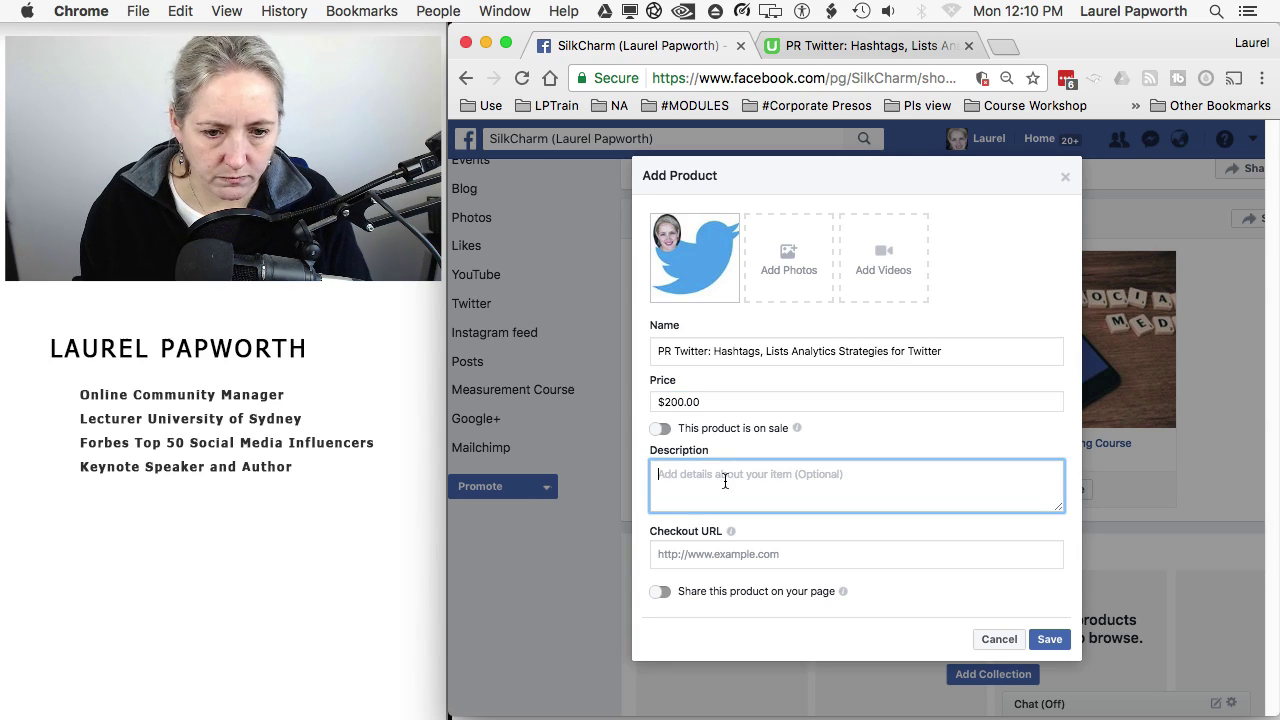
click(811, 58)
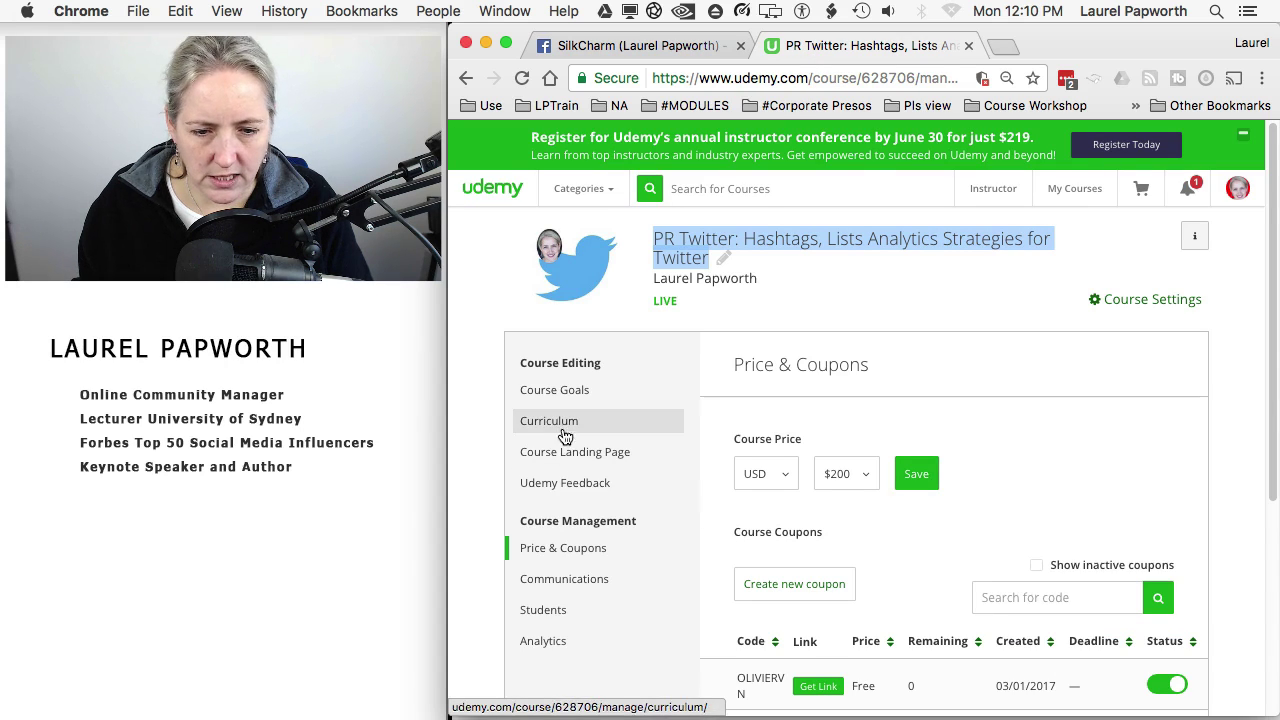
click(646, 447)
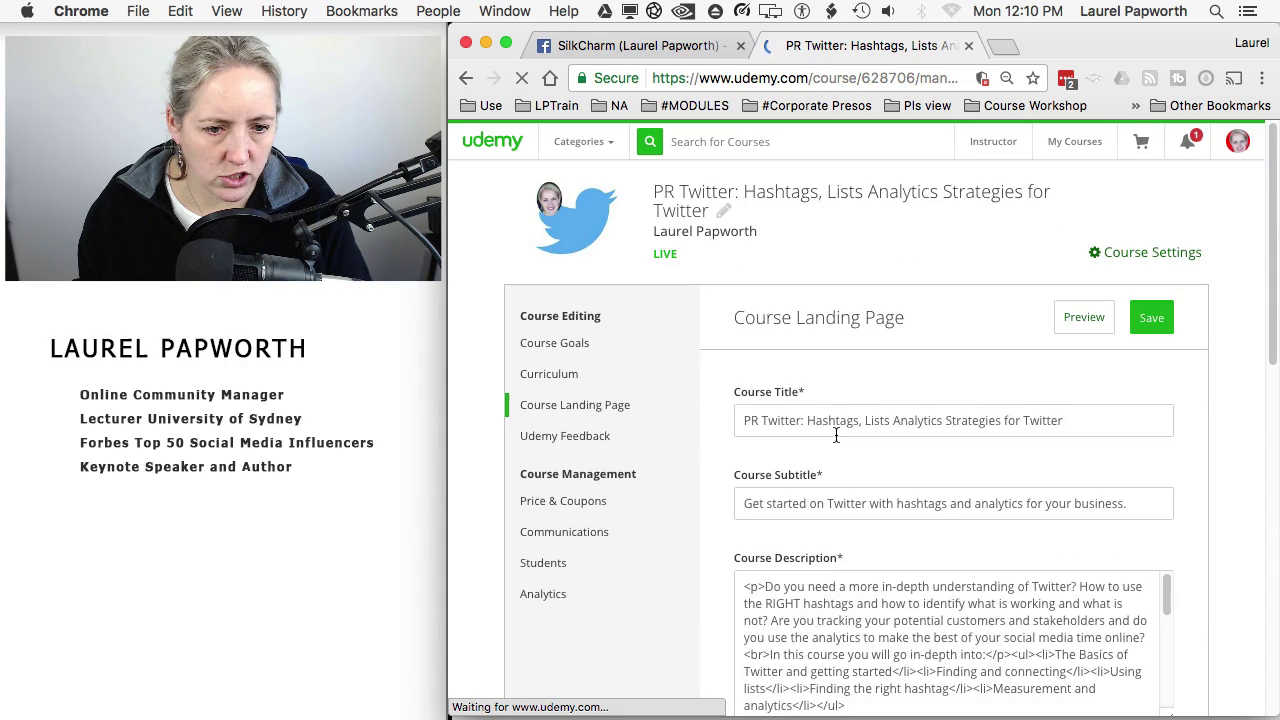
scroll(835, 433, down, 5)
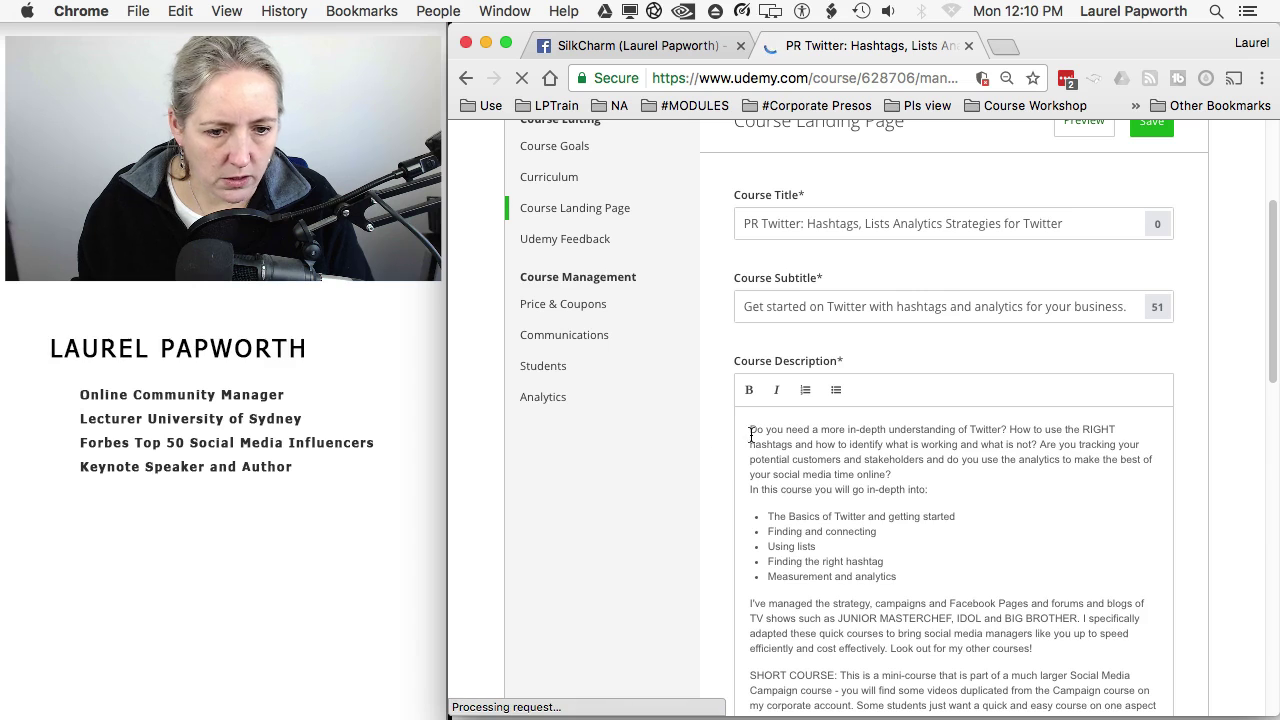
drag(751, 434, 1052, 404)
click(592, 46)
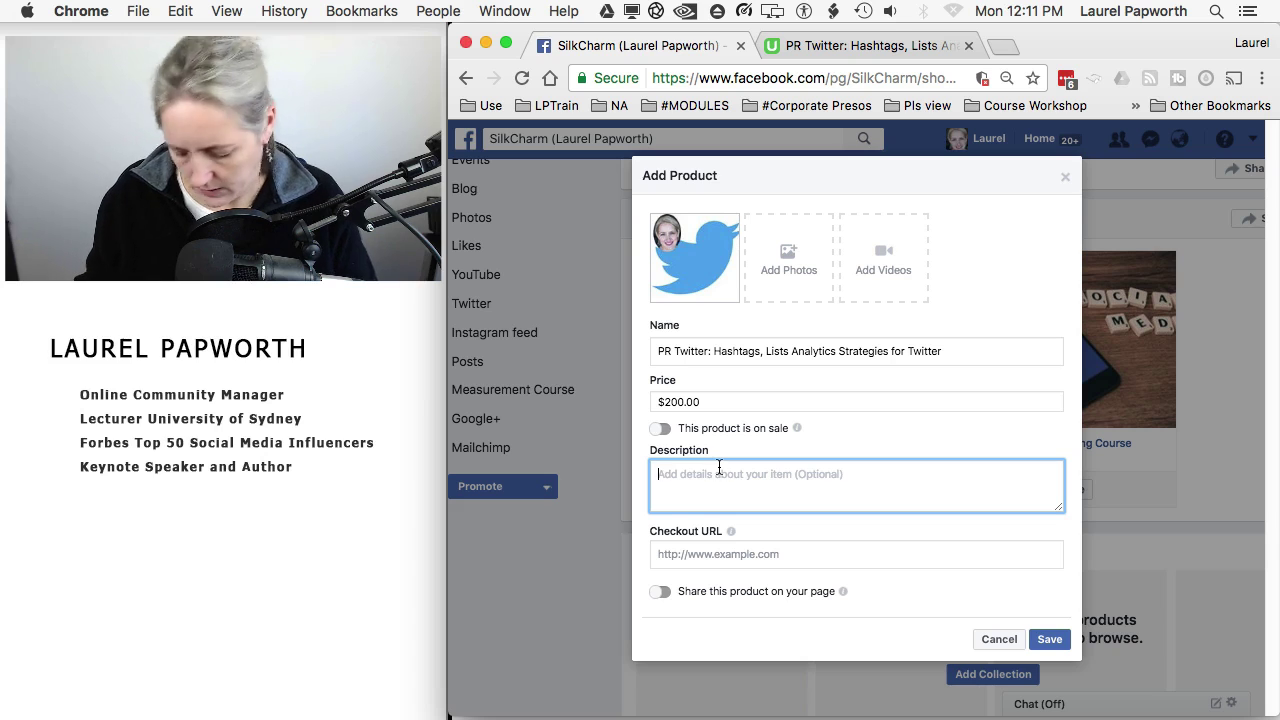
key(super+v)
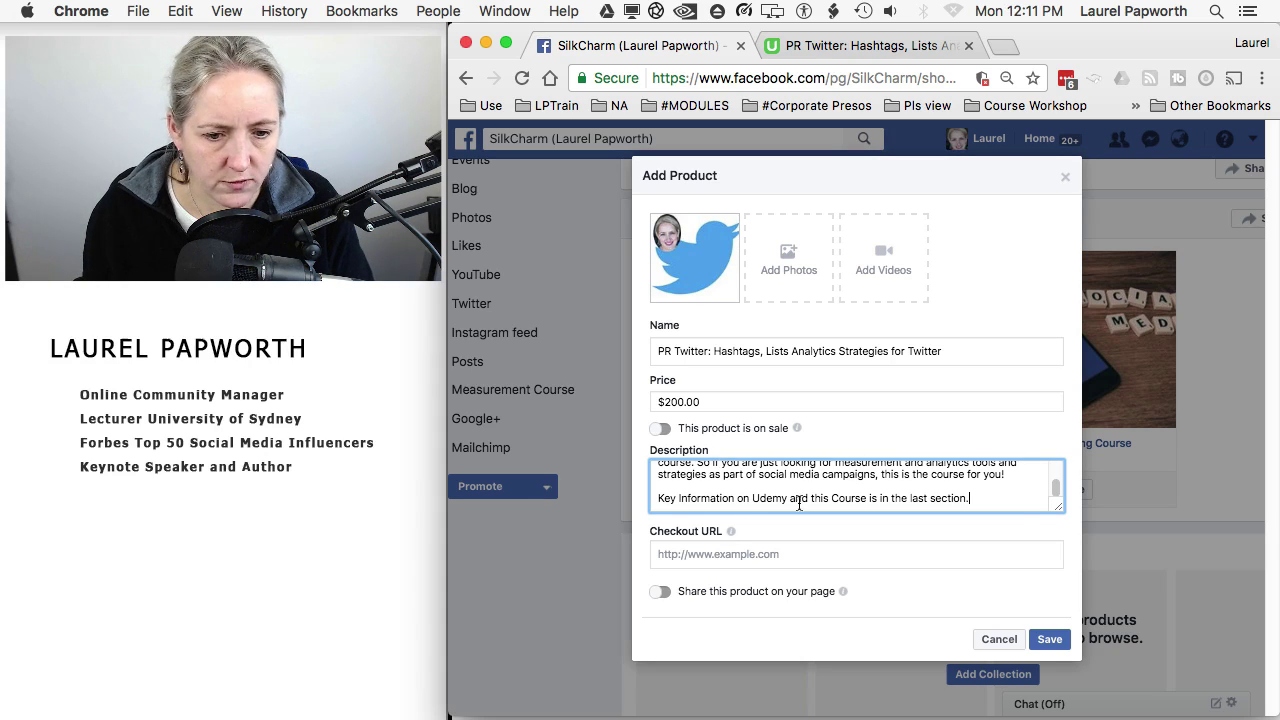
click(755, 524)
click(841, 52)
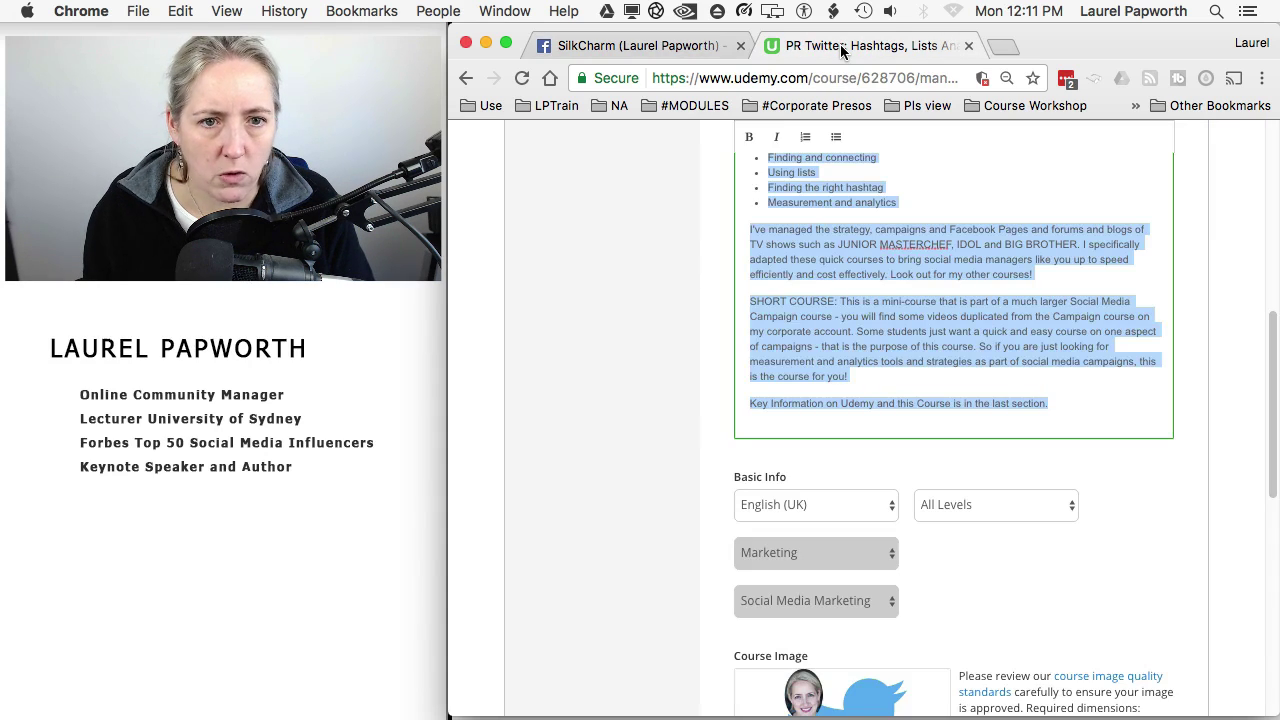
scroll(737, 156, up, 5)
Set the Udemy coupon link as the product's Checkout URL and save the PR Twitter product
click(467, 79)
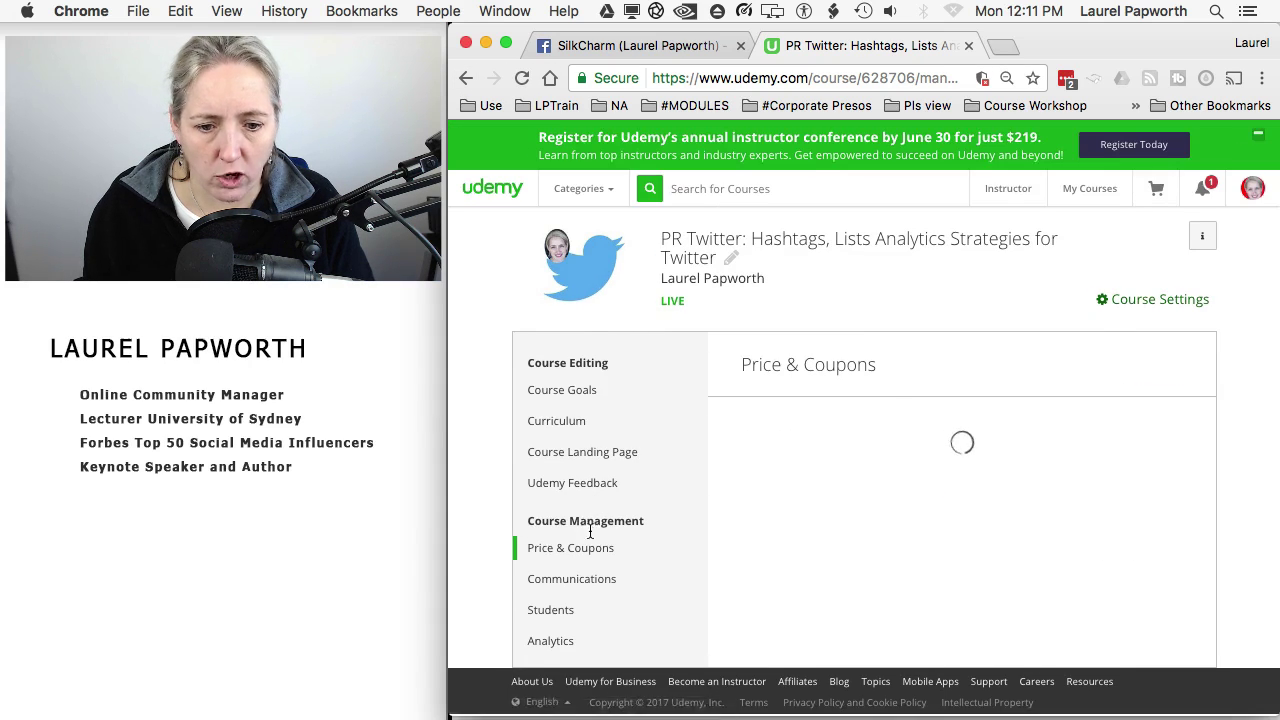
click(590, 550)
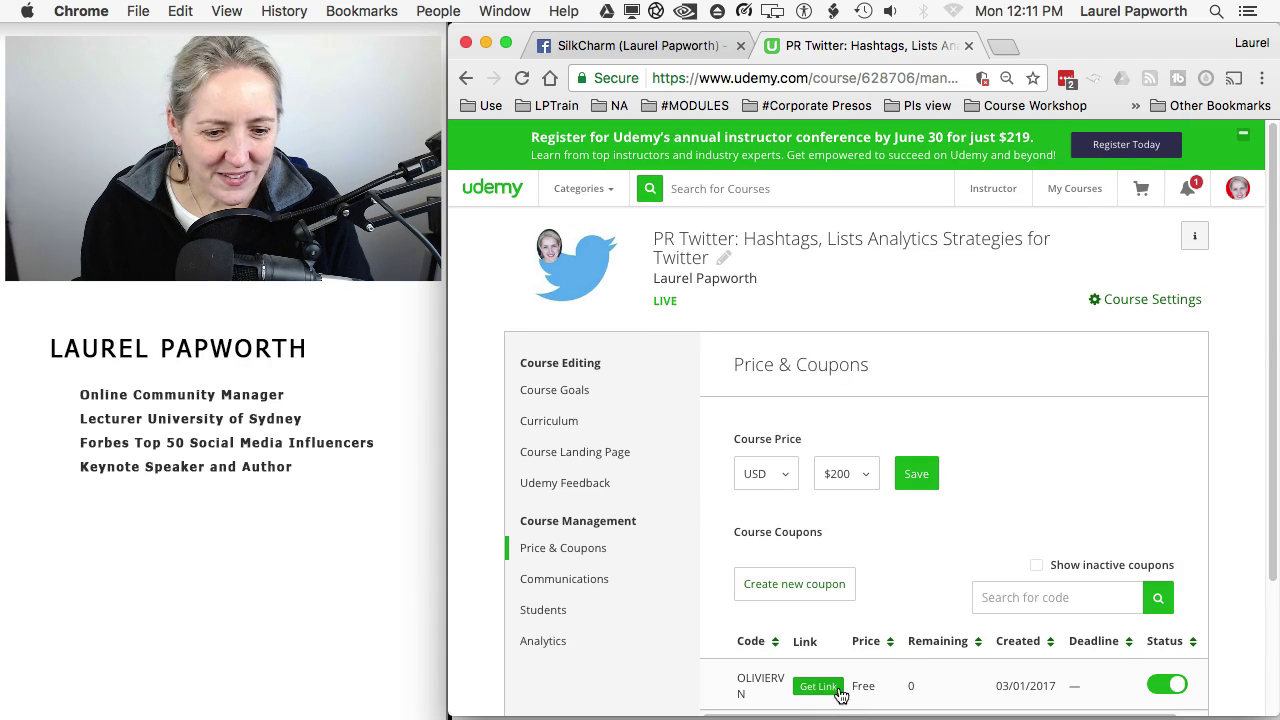
click(830, 686)
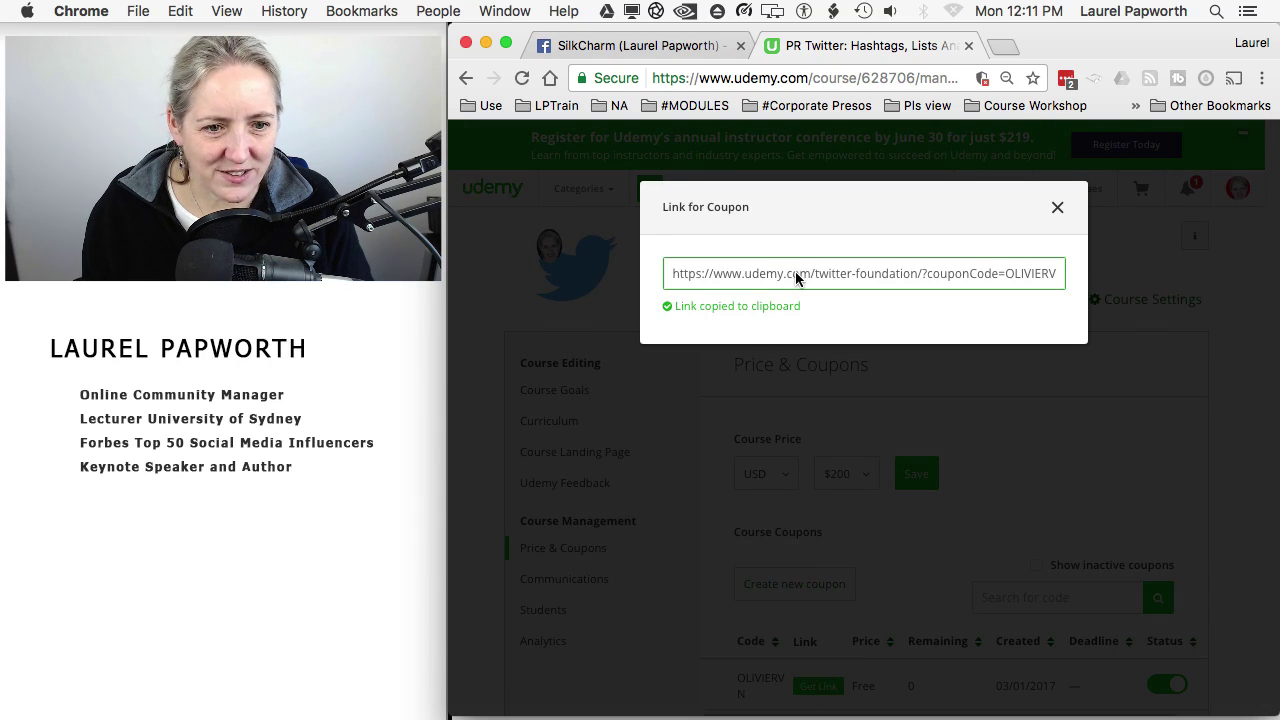
click(580, 44)
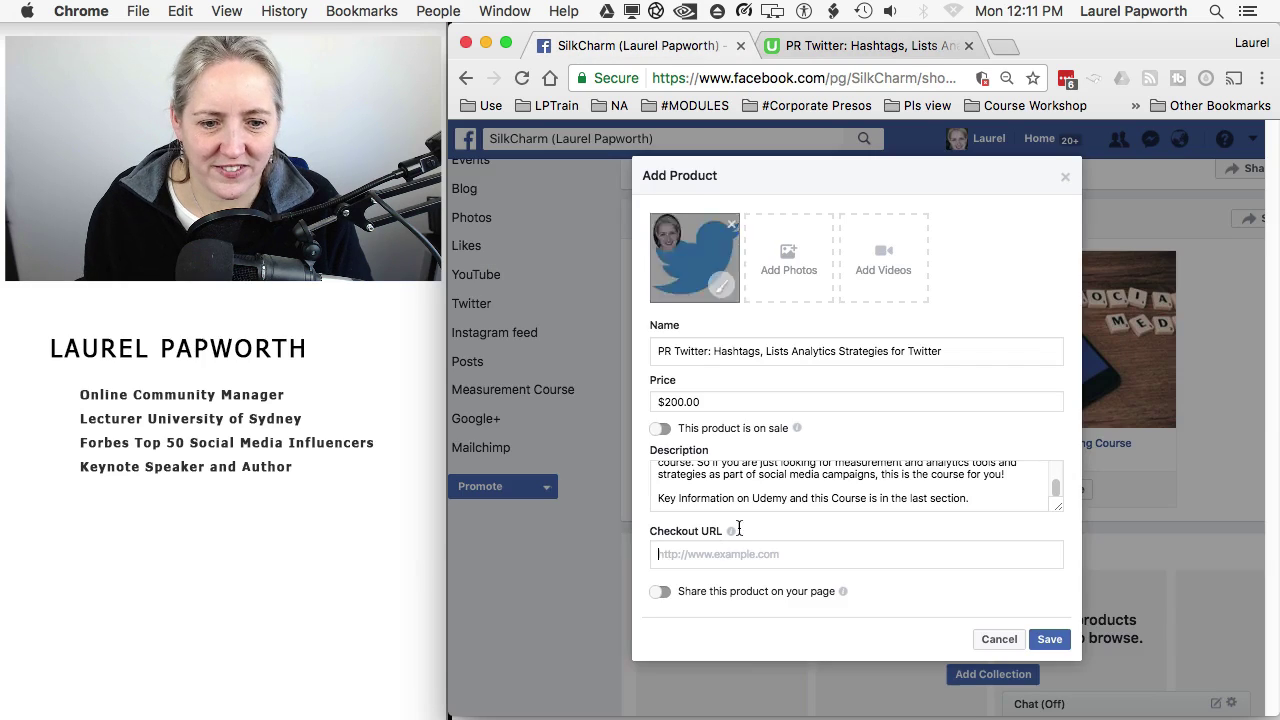
click(706, 552)
key(cmd+v)
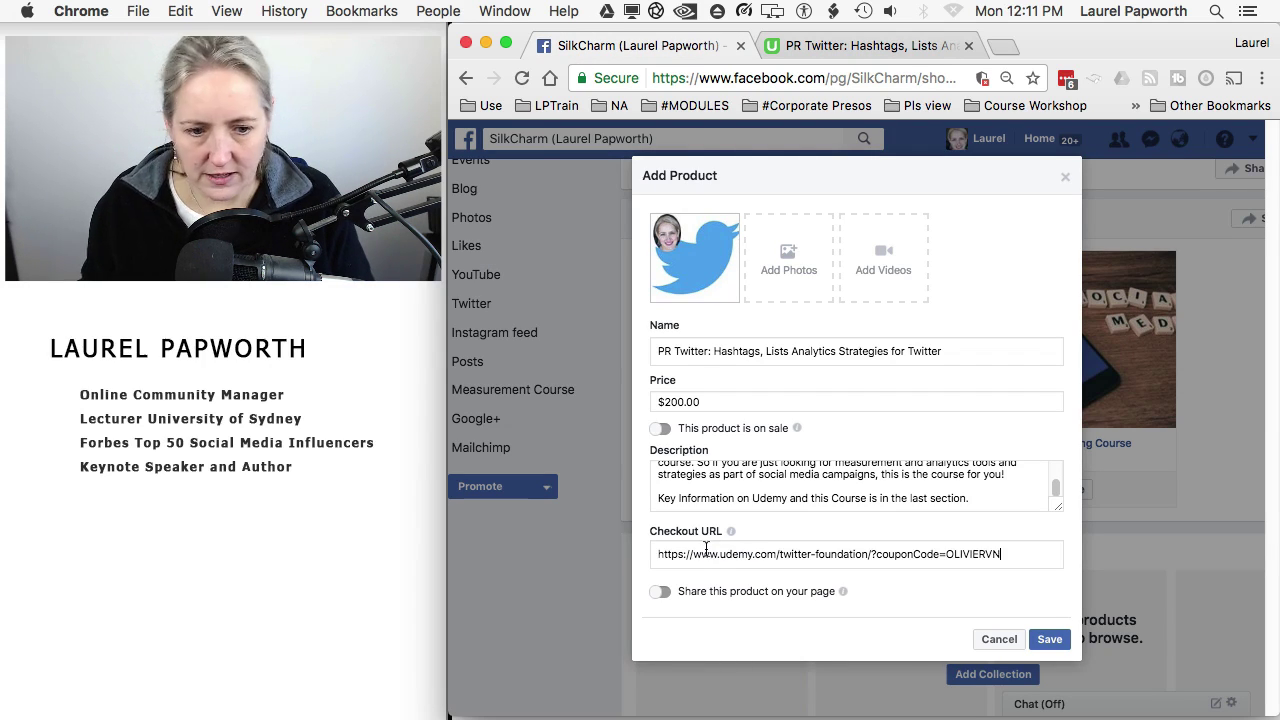
click(1060, 644)
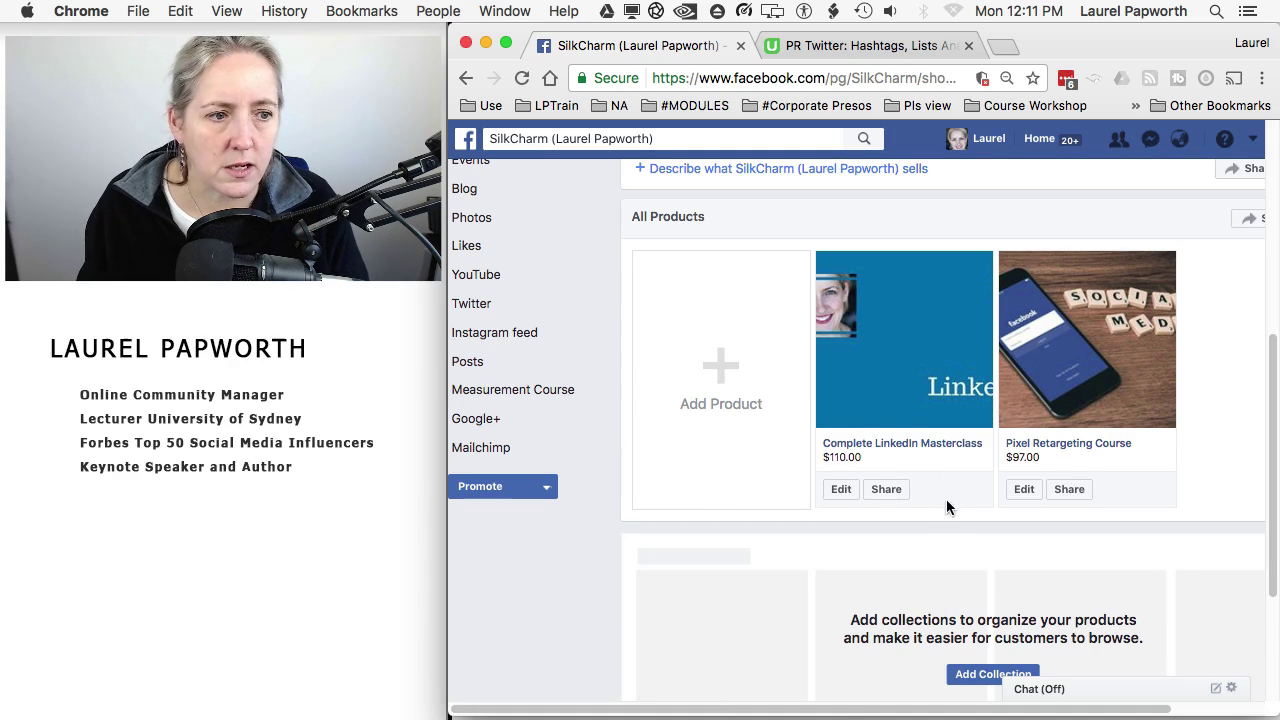
Refresh the shop so the new PR Twitter product appears as Processing beside the other courses
scroll(947, 530, down, 2)
scroll(949, 537, down, 1)
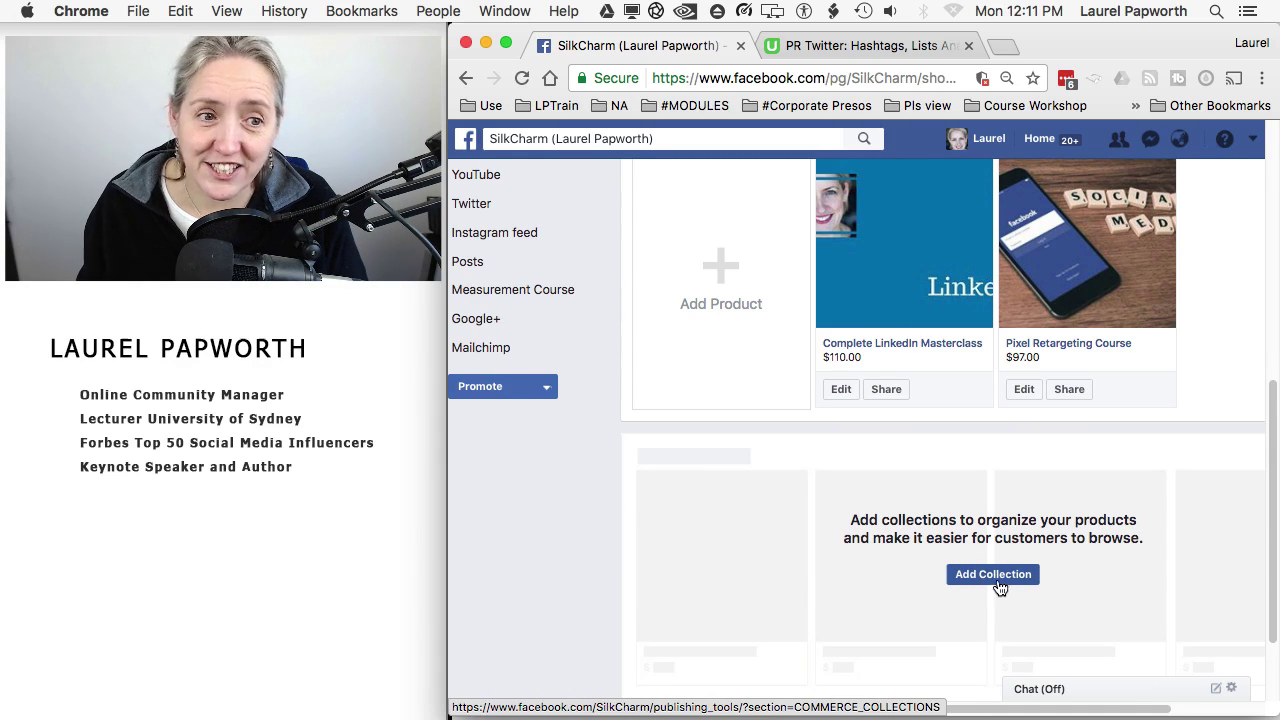
scroll(940, 450, up, 5)
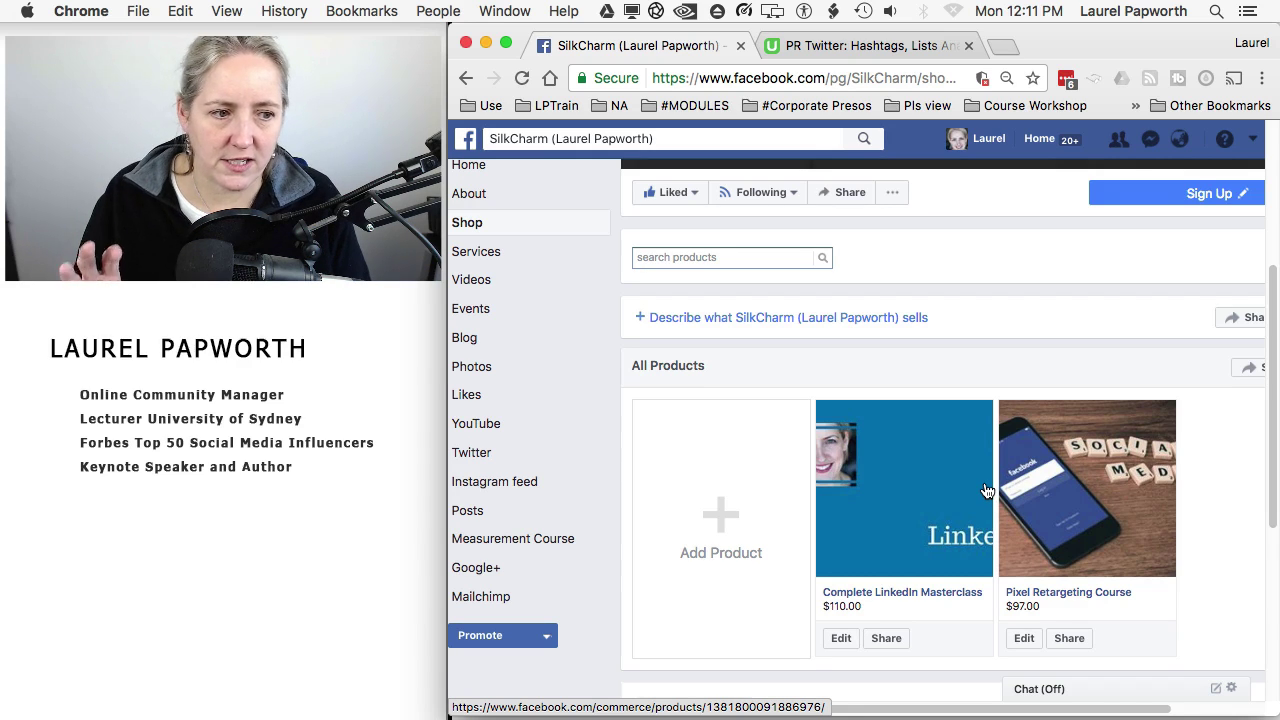
click(480, 228)
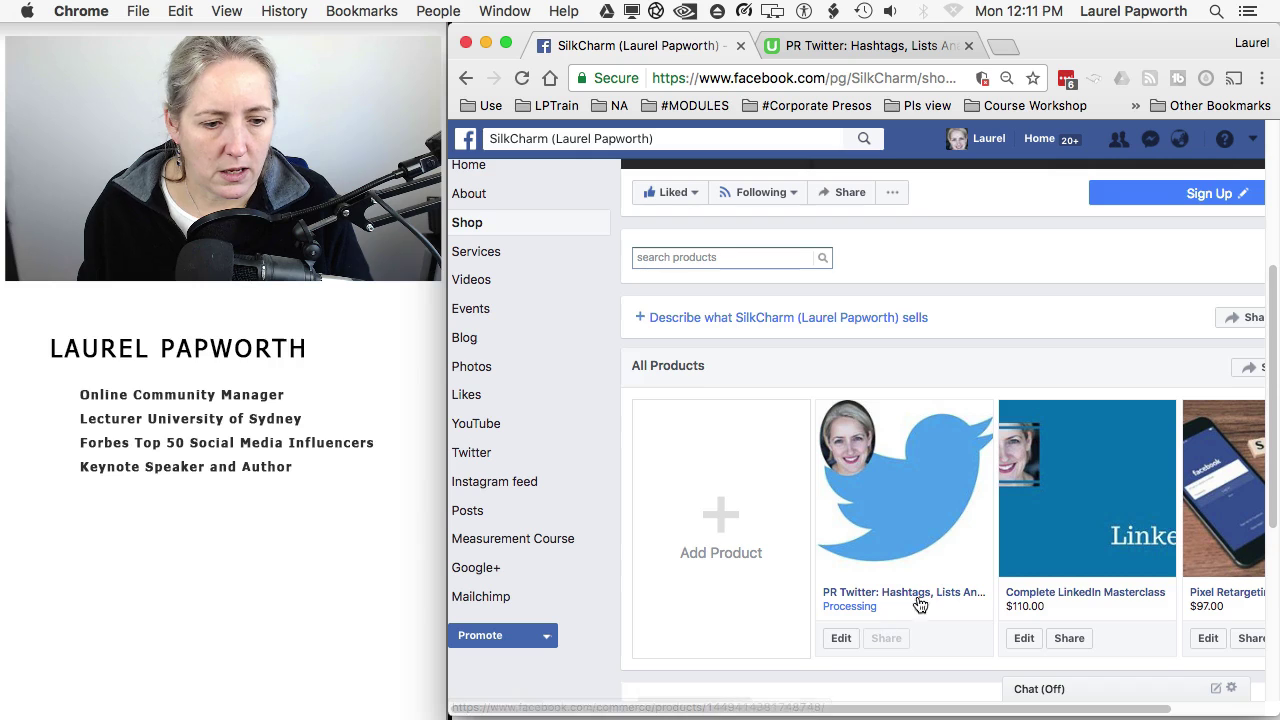
Open the Complete LinkedIn Masterclass product ($110.00) and zoom out so its details fit
click(1068, 596)
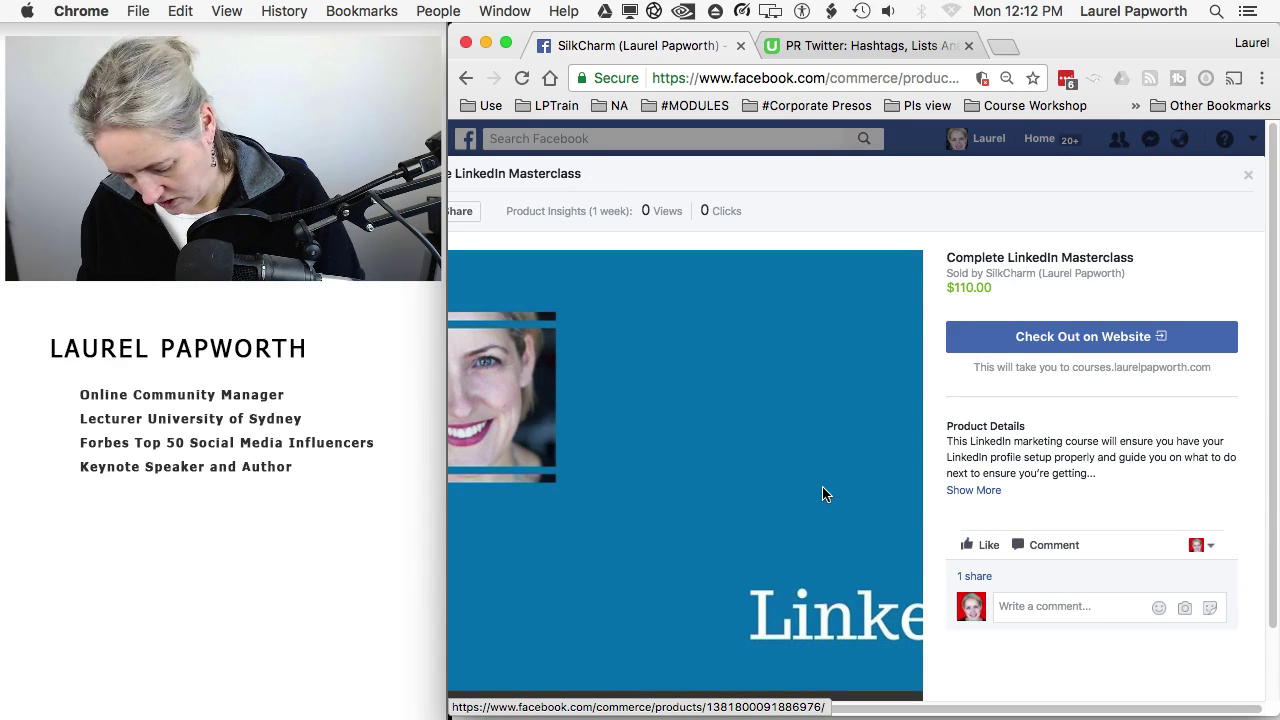
key(super+minus)
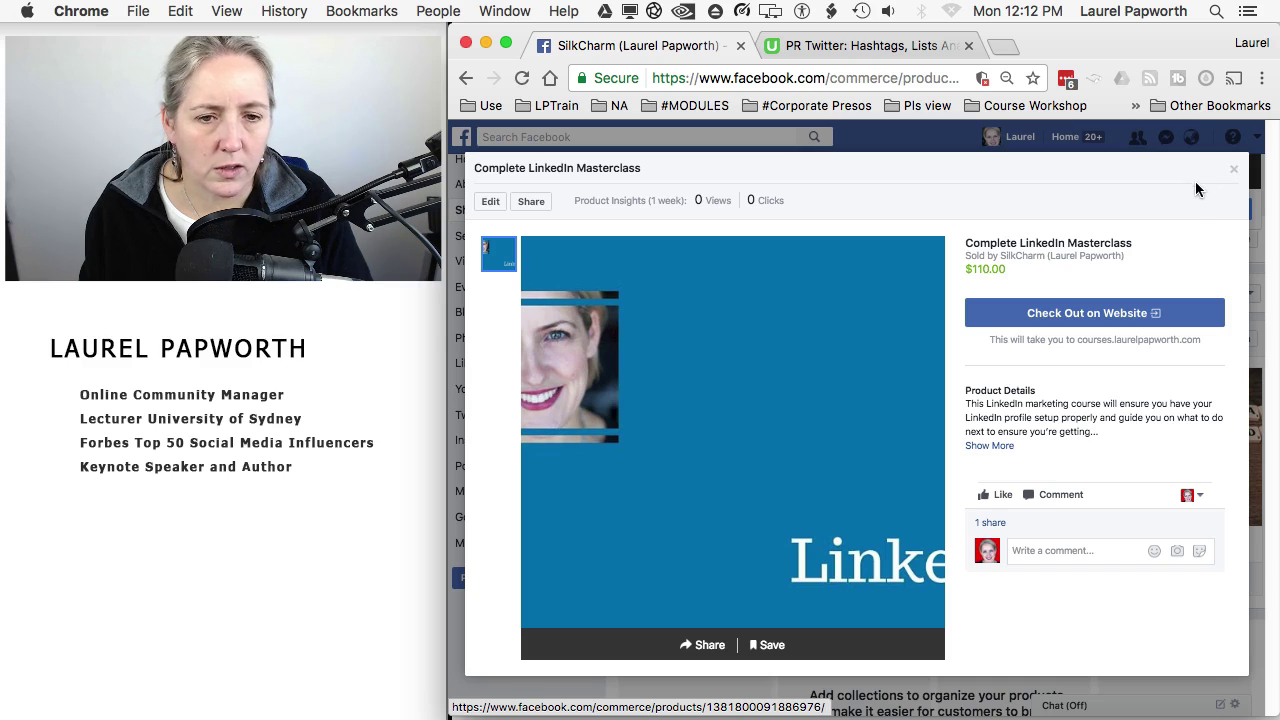
Return to the Udemy tab showing the PR Twitter course's copied coupon link
click(820, 47)
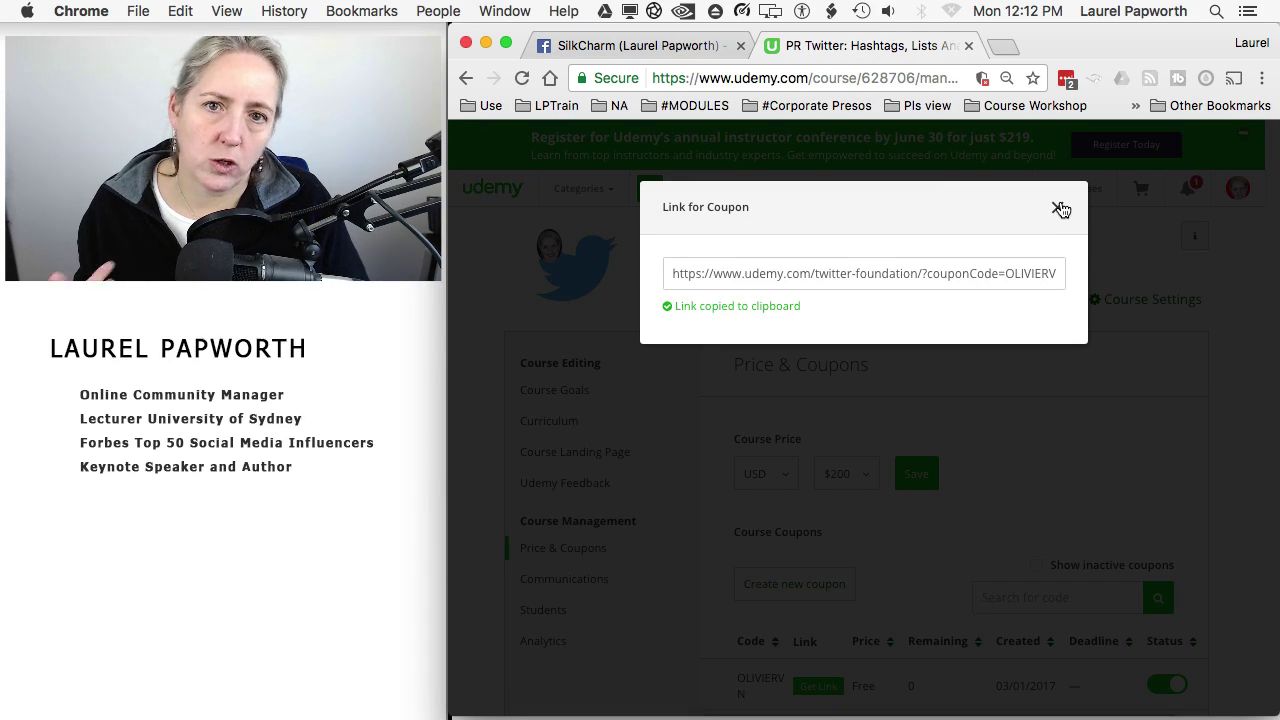